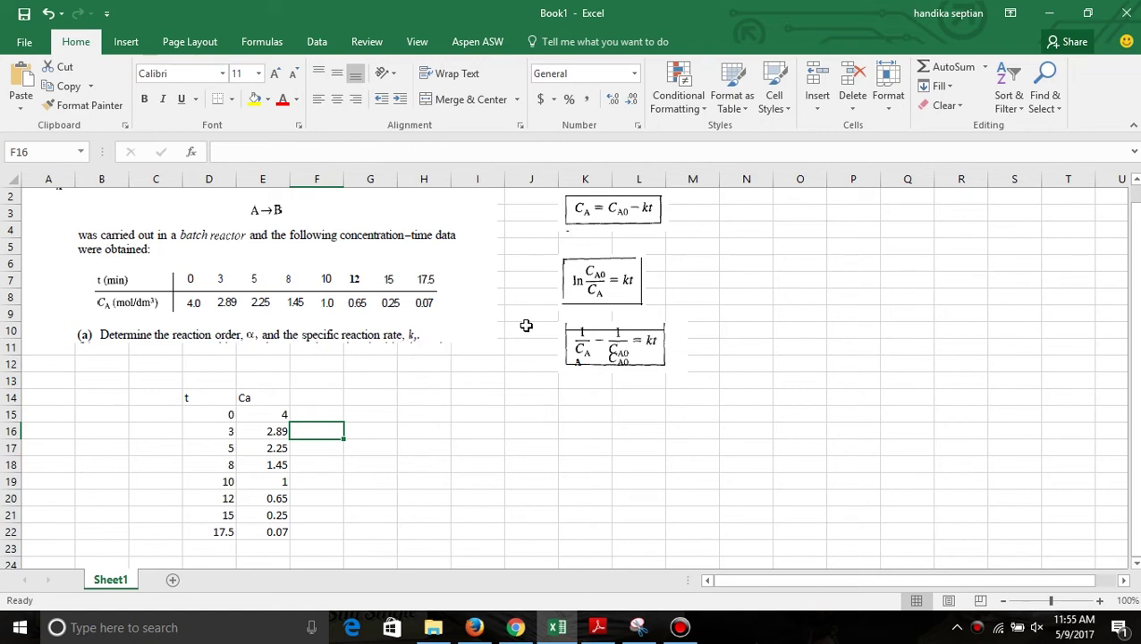
Step: Label the zero-order rate equation by entering "zero oerde" in cell N2
click(698, 211)
click(736, 201)
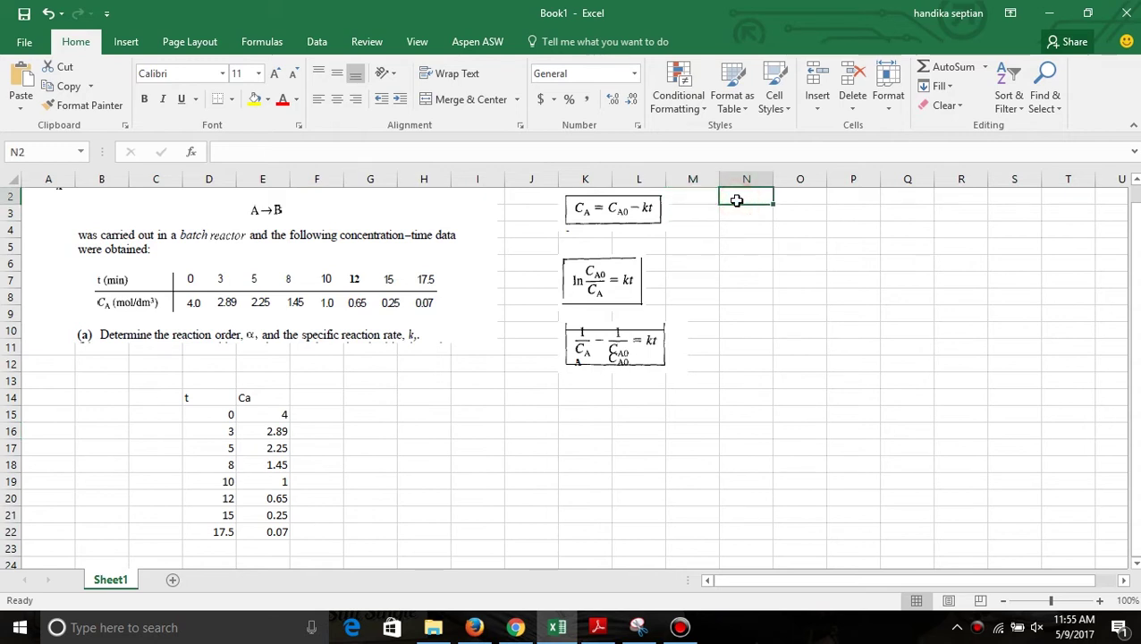
text(zero)
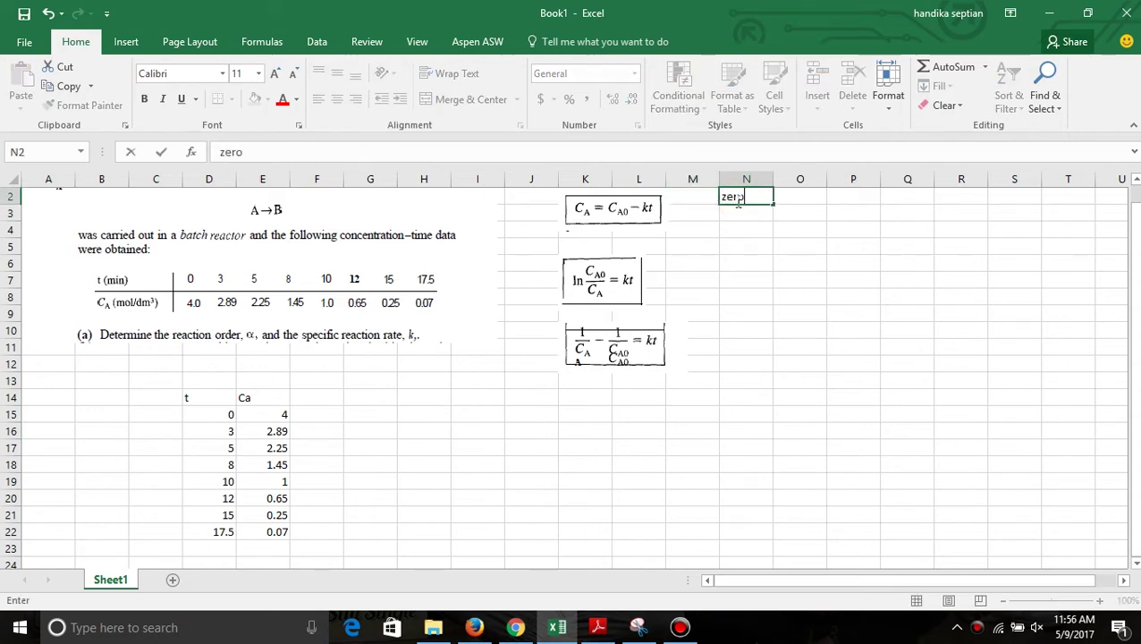
text( oerde)
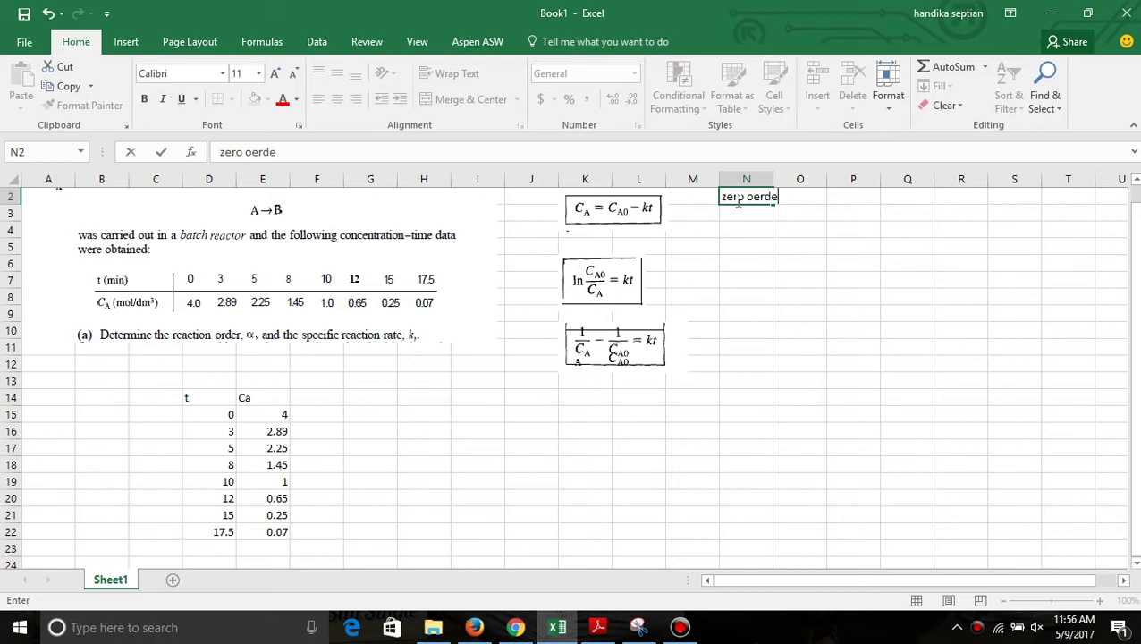
key(Return)
Step: Label the first-order rate equation by entering "first orde" in cell N7
key(Return)
key(Return)
key(Return)
key(Return)
text(f)
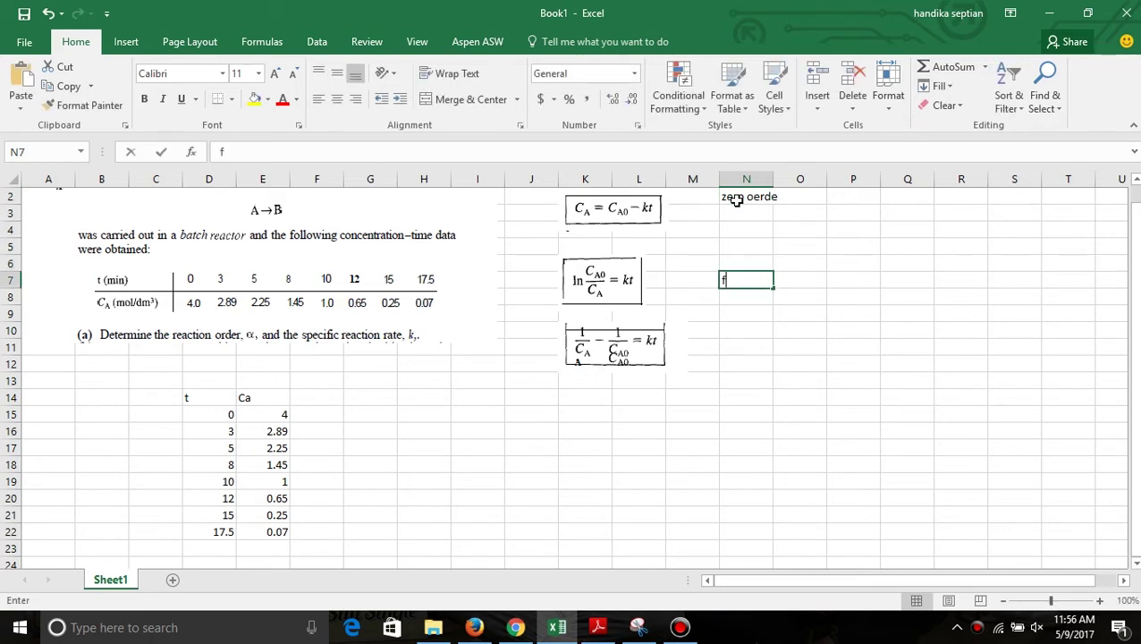
text(irst)
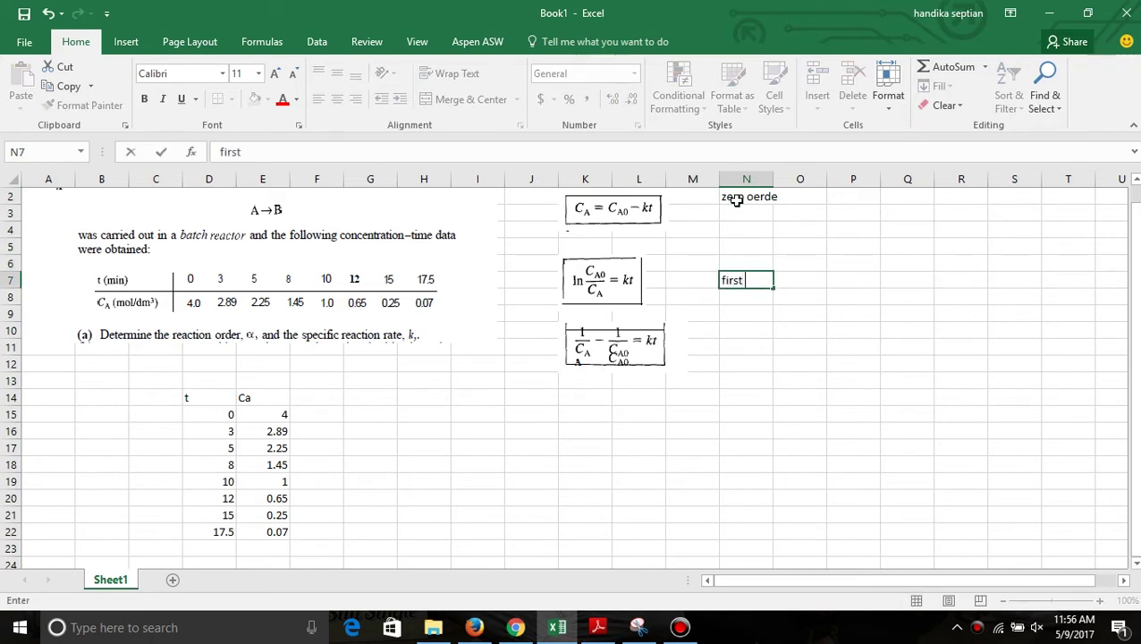
text( orde)
key(Return)
Step: Label the second-order rate equation by entering "second orde" in cell N11
key(Return)
key(Return)
key(Return)
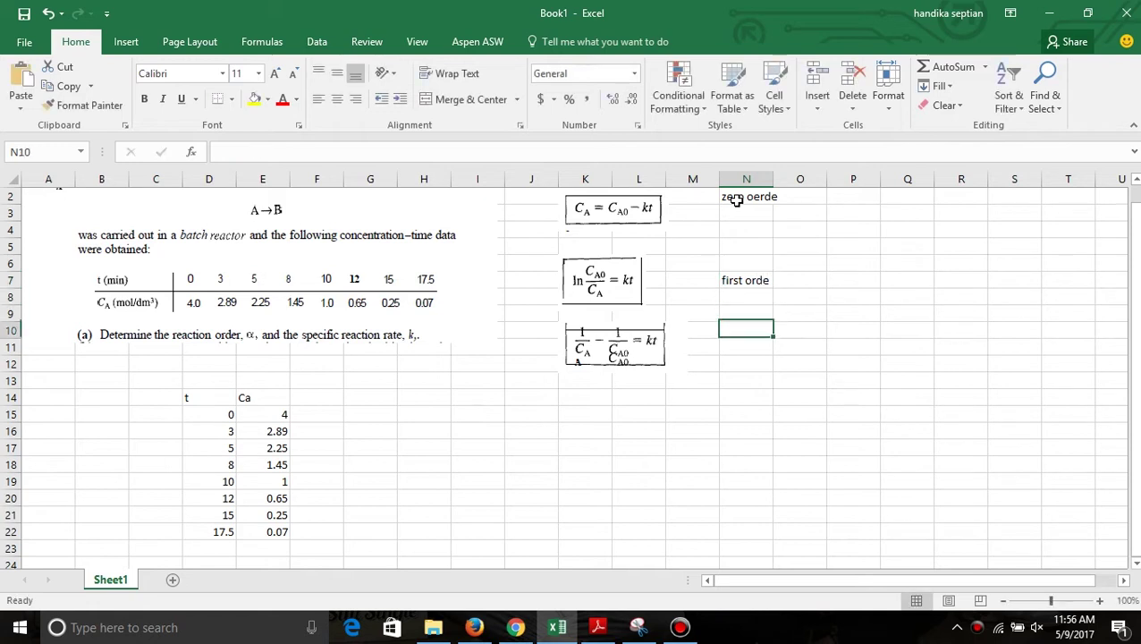
text(second)
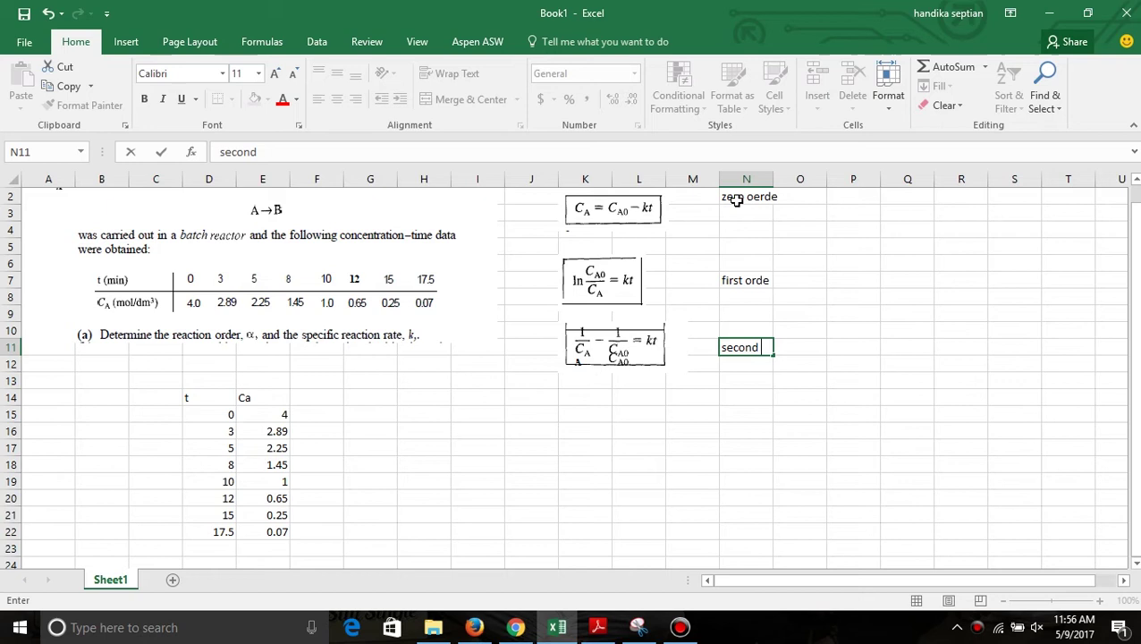
text( orde)
key(Return)
Step: Enter "zero orde" in D13 and plot D15:E22 as a scatter chart with straight lines and markers
click(208, 381)
text(zero orde)
drag(224, 415, 281, 534)
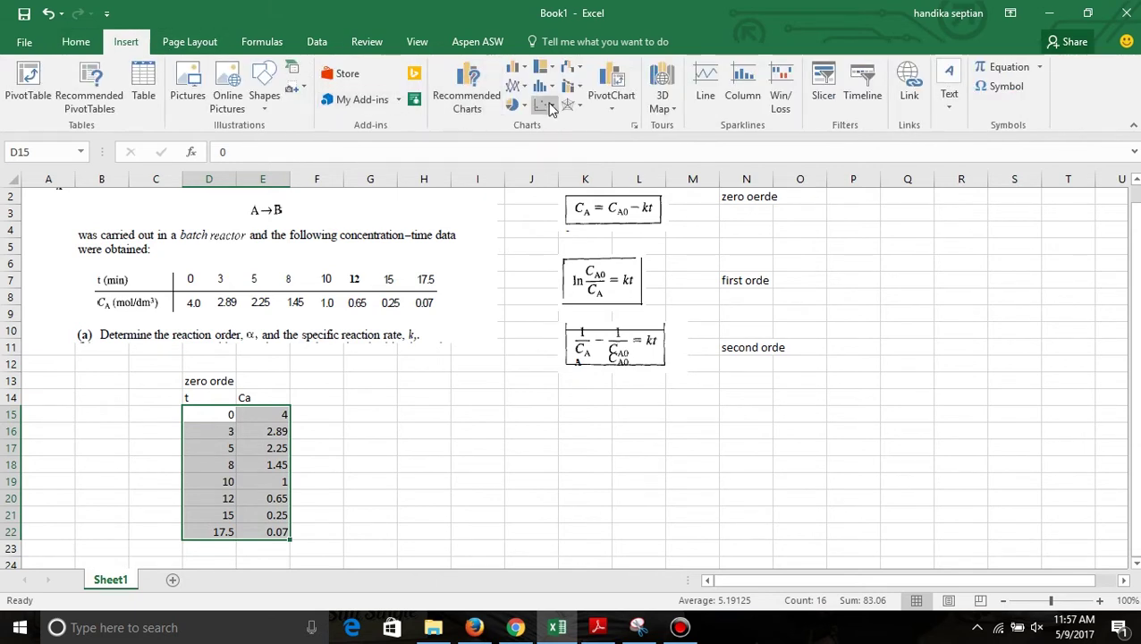
click(547, 105)
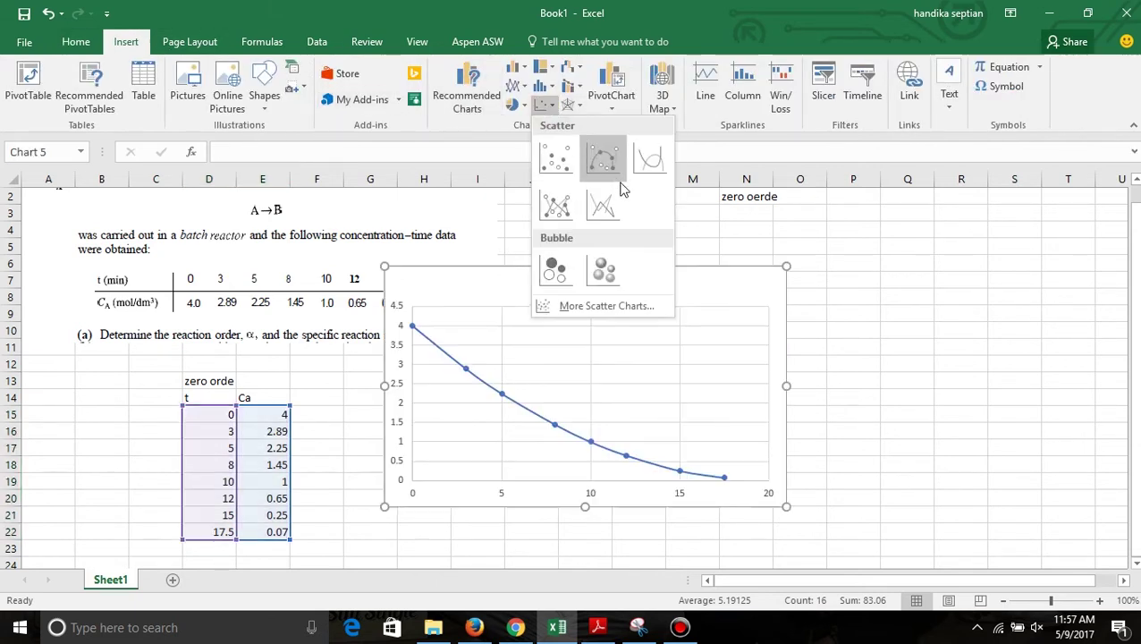
click(564, 206)
Step: Add a linear trendline to the Ca series and display its equation and R-squared value on the chart
right_click(589, 441)
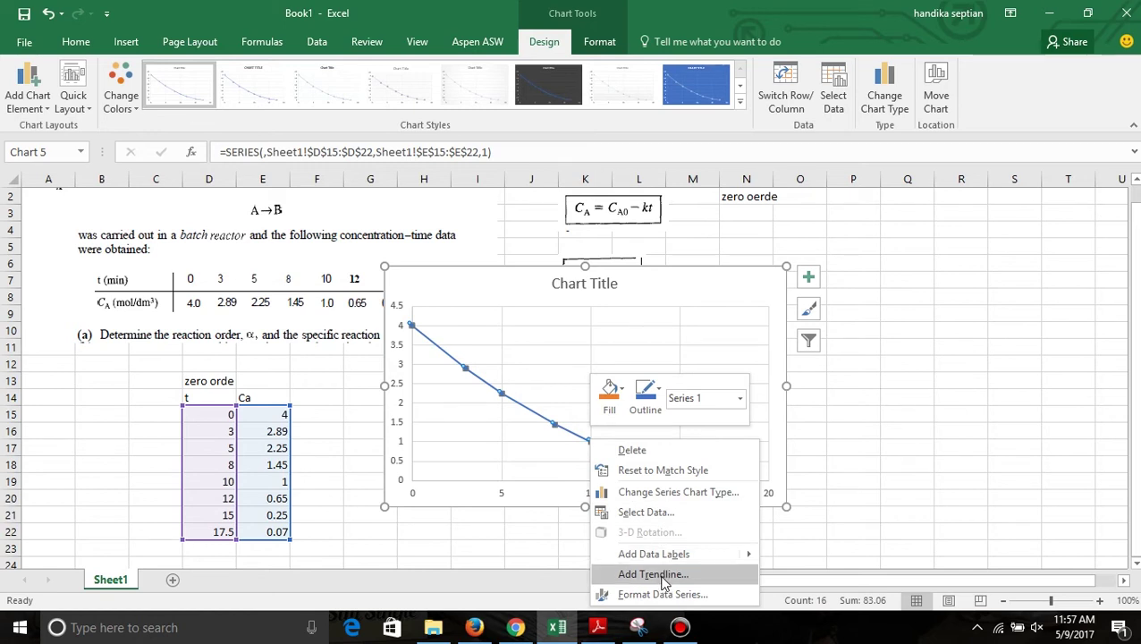
key(Escape)
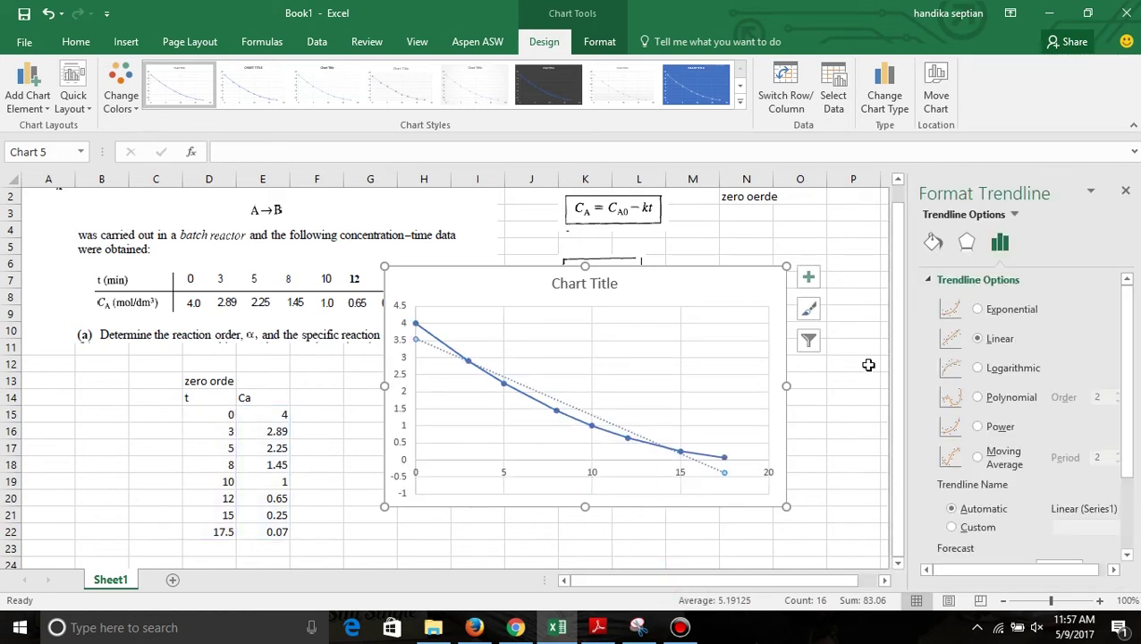
scroll(1129, 508, down, 3)
click(993, 526)
click(983, 548)
Step: Move the trendline equation label into the empty area above the curve and close the trendline formatting
click(682, 467)
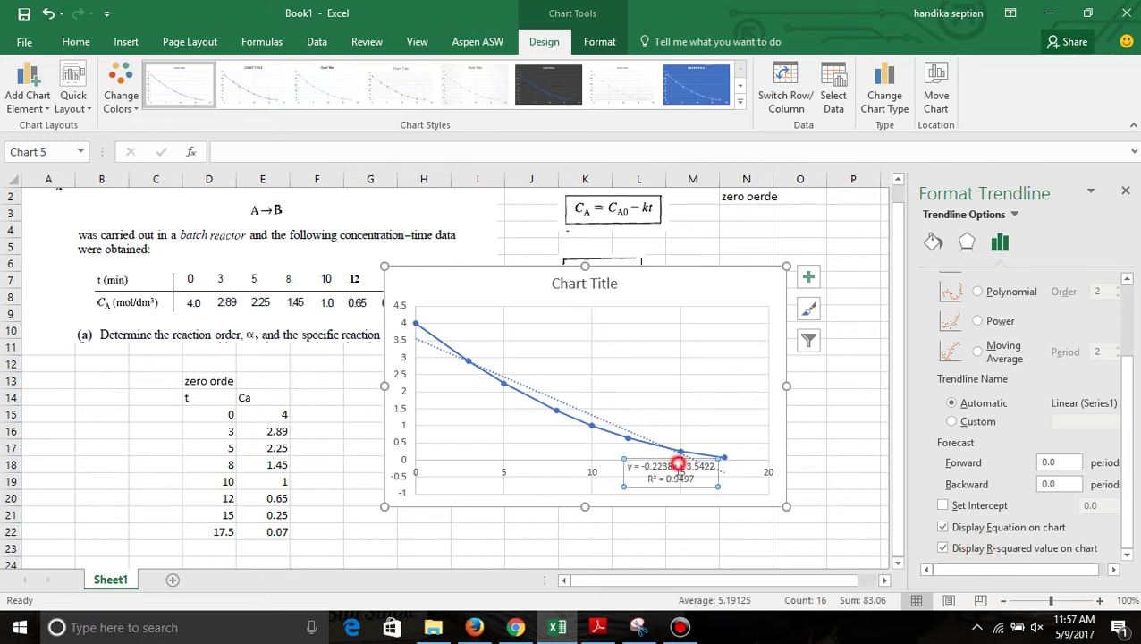
drag(672, 457, 683, 375)
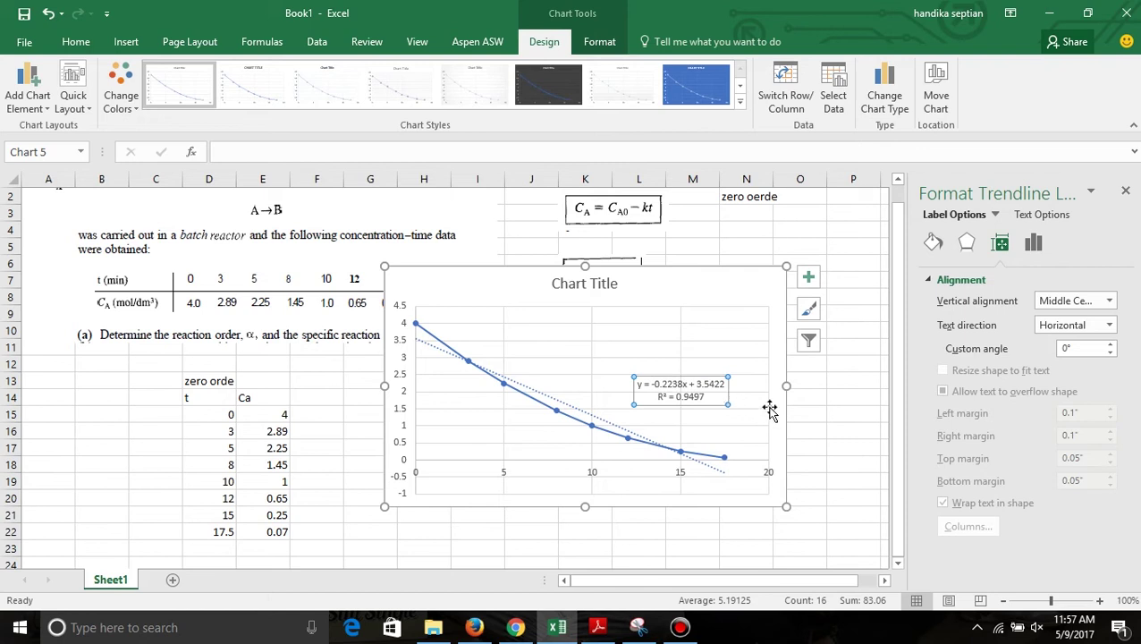
click(1128, 193)
Step: Retitle the zero-order chart "0" and place it beside the order labels, starting around cell P2
drag(759, 285, 718, 438)
click(541, 440)
click(528, 438)
triple_click(553, 444)
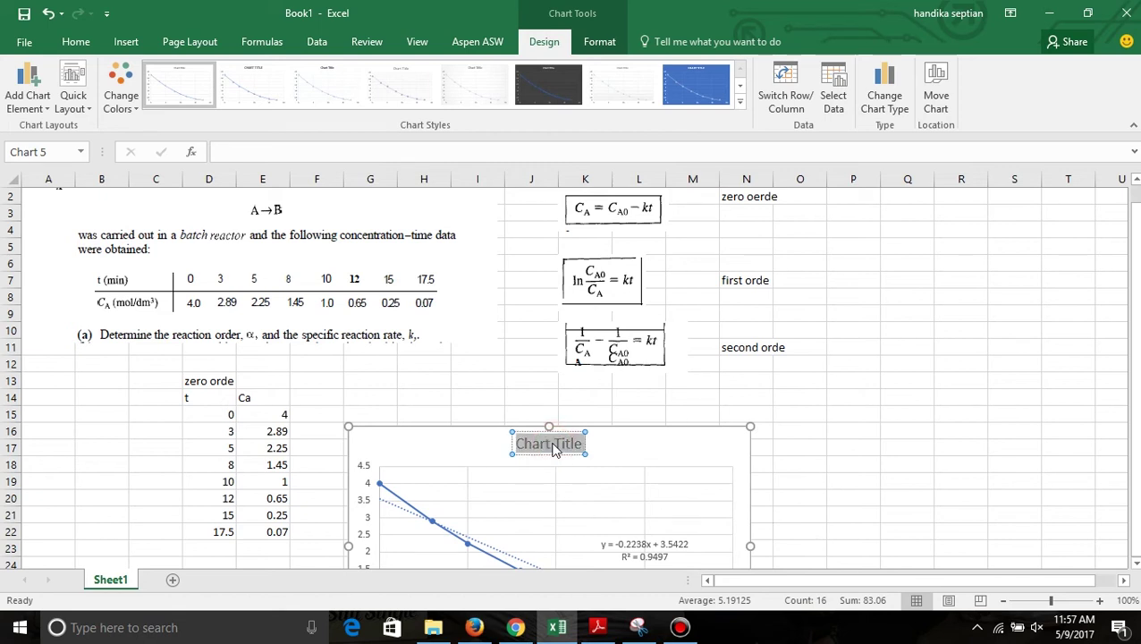
key(BackSpace)
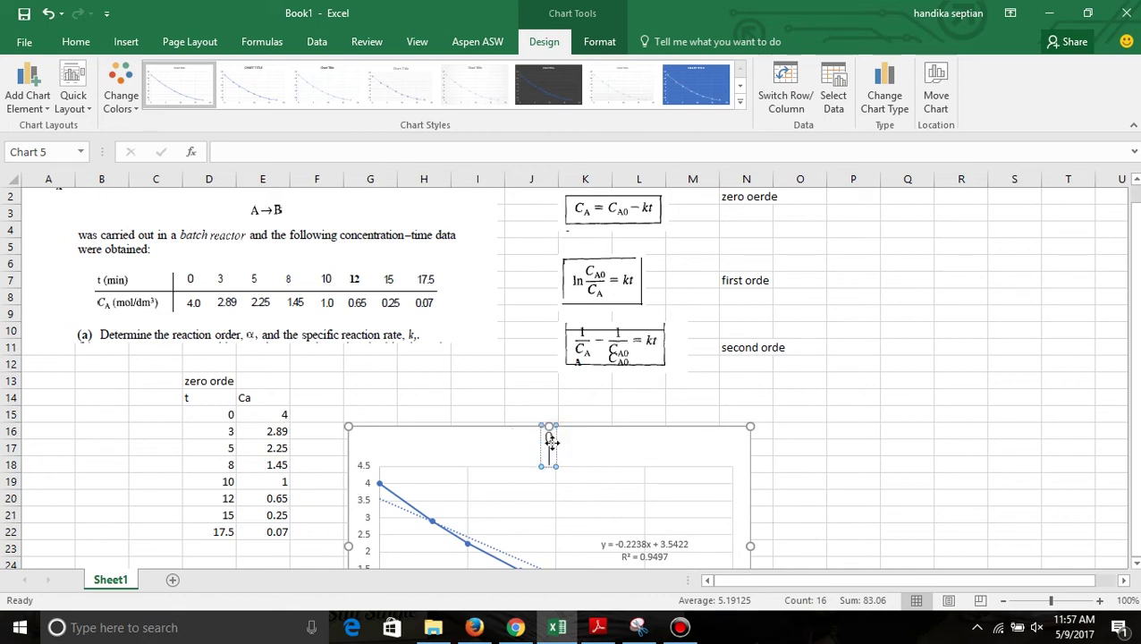
text(0)
click(820, 460)
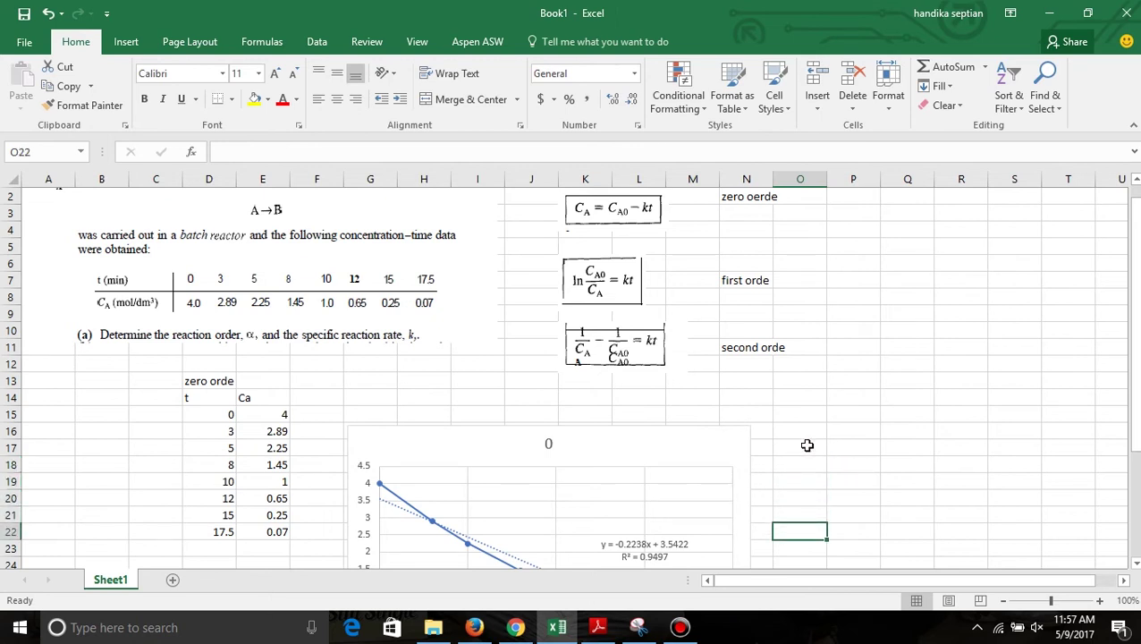
drag(689, 452, 1034, 330)
drag(1067, 258, 1026, 221)
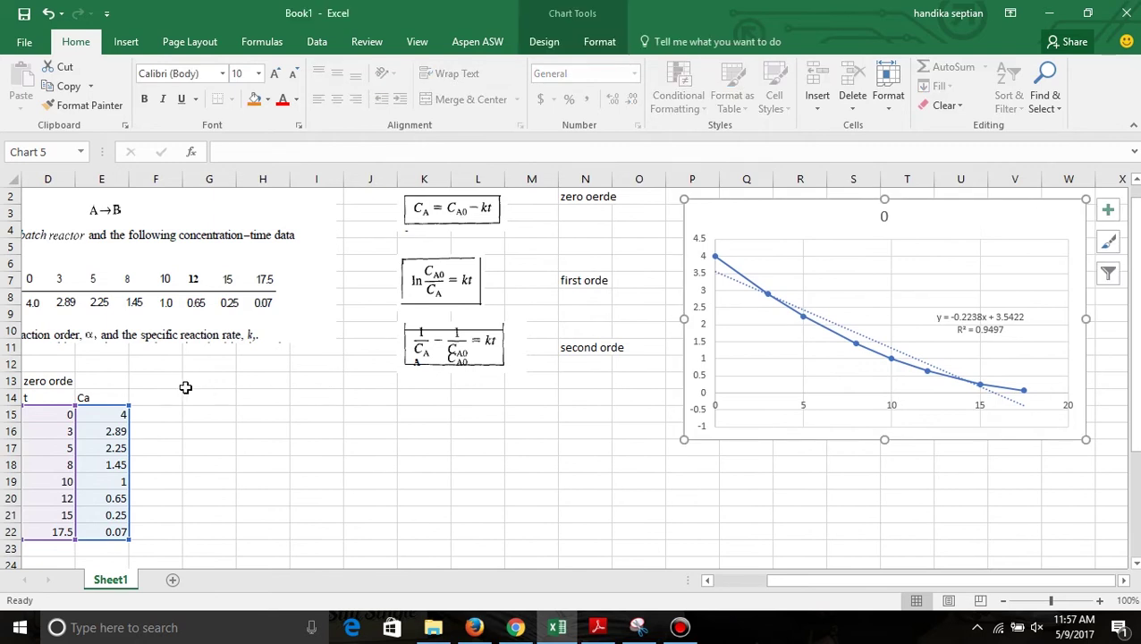
Step: Head the next data column with "1 orde" in F13 and "ln Ca" in F14
click(159, 382)
text(1)
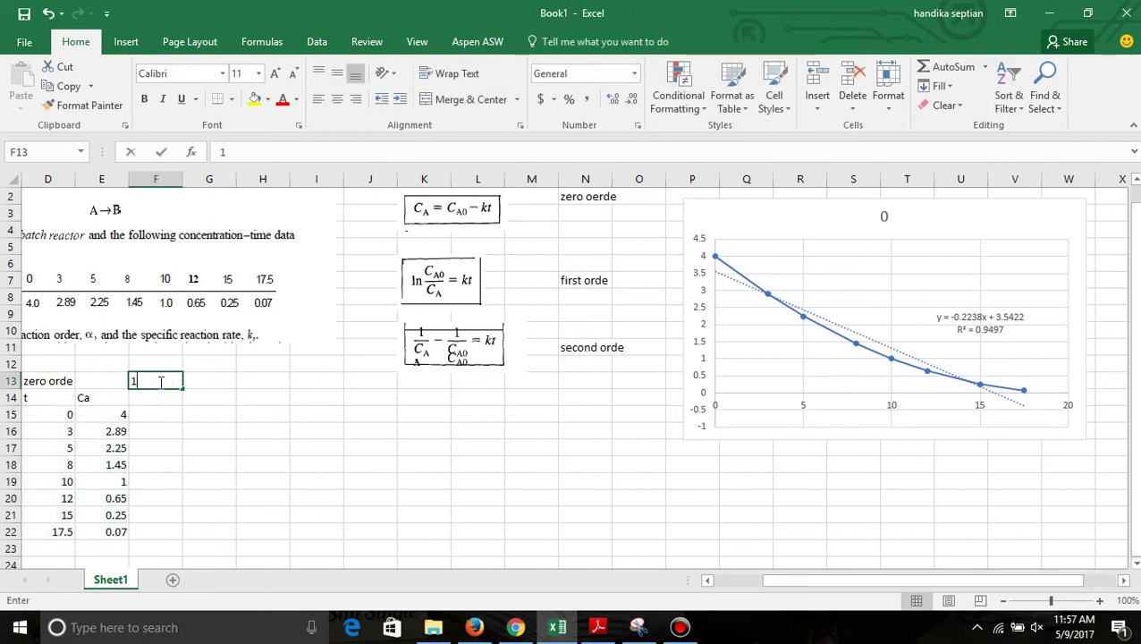
text( orde)
key(Return)
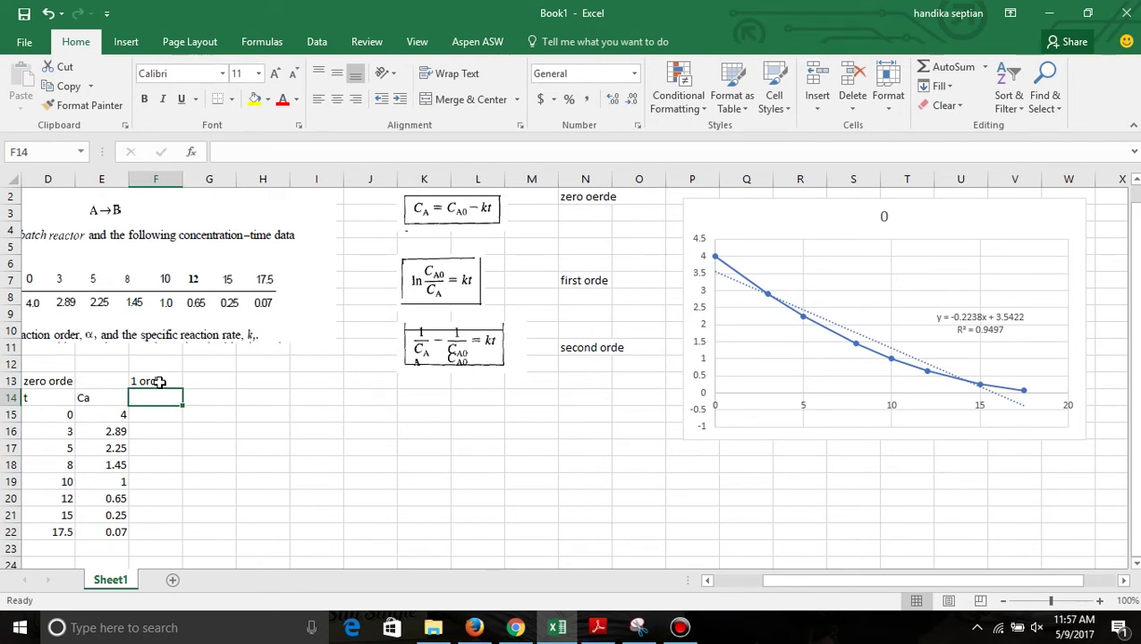
text(ln Ca)
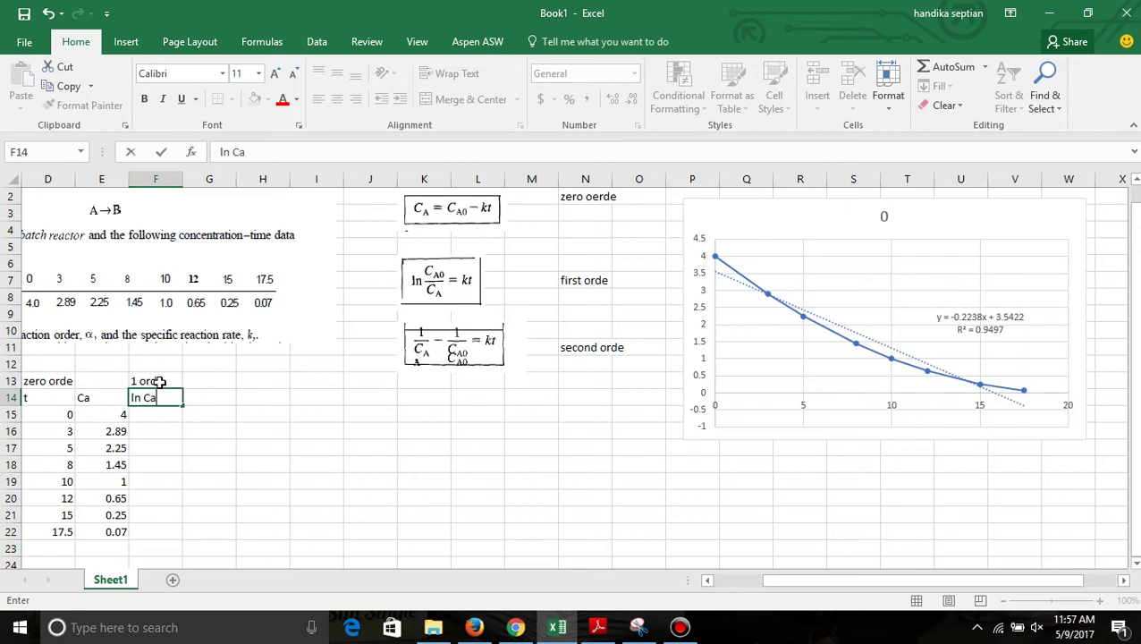
key(Return)
Step: Enter =ln(E15) in F15 and fill the formula down to F22
text(=)
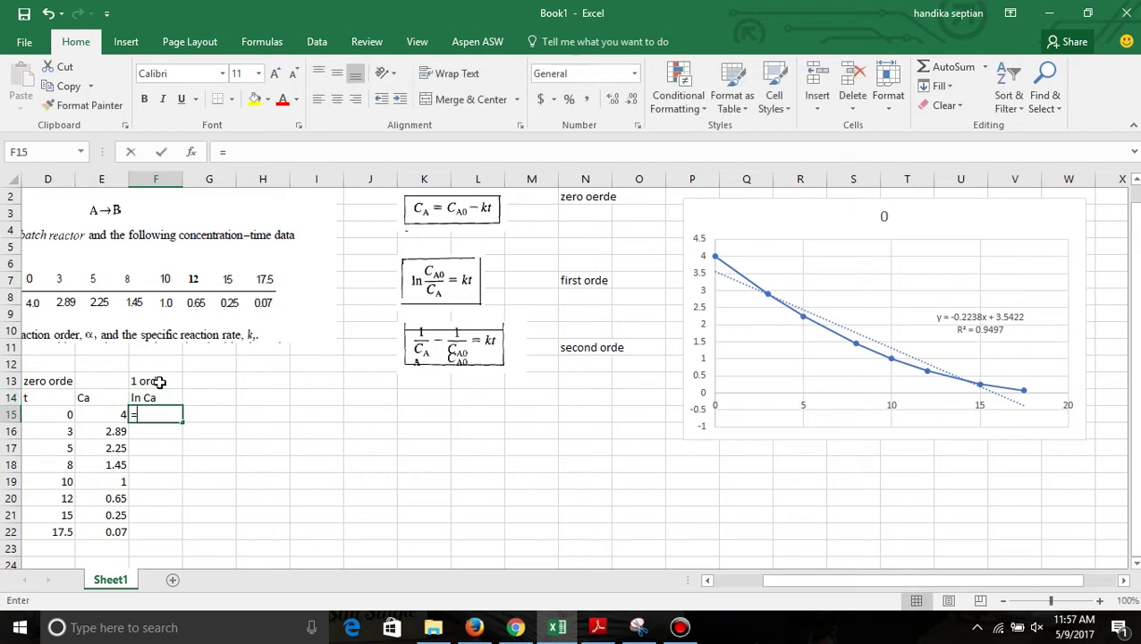
text(ln()
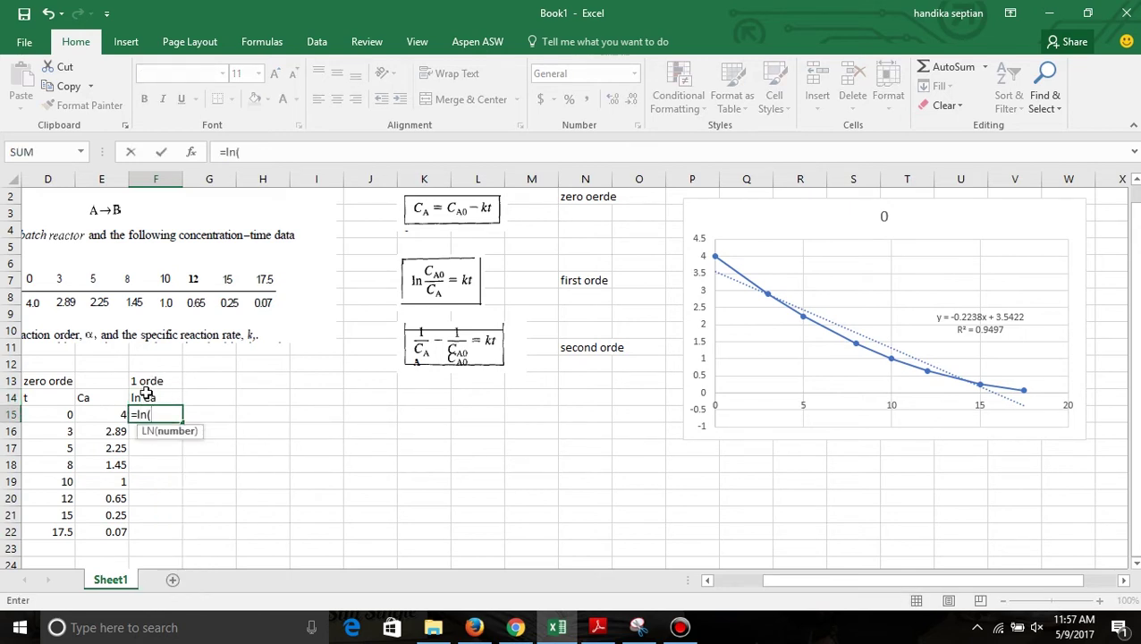
click(108, 412)
text())
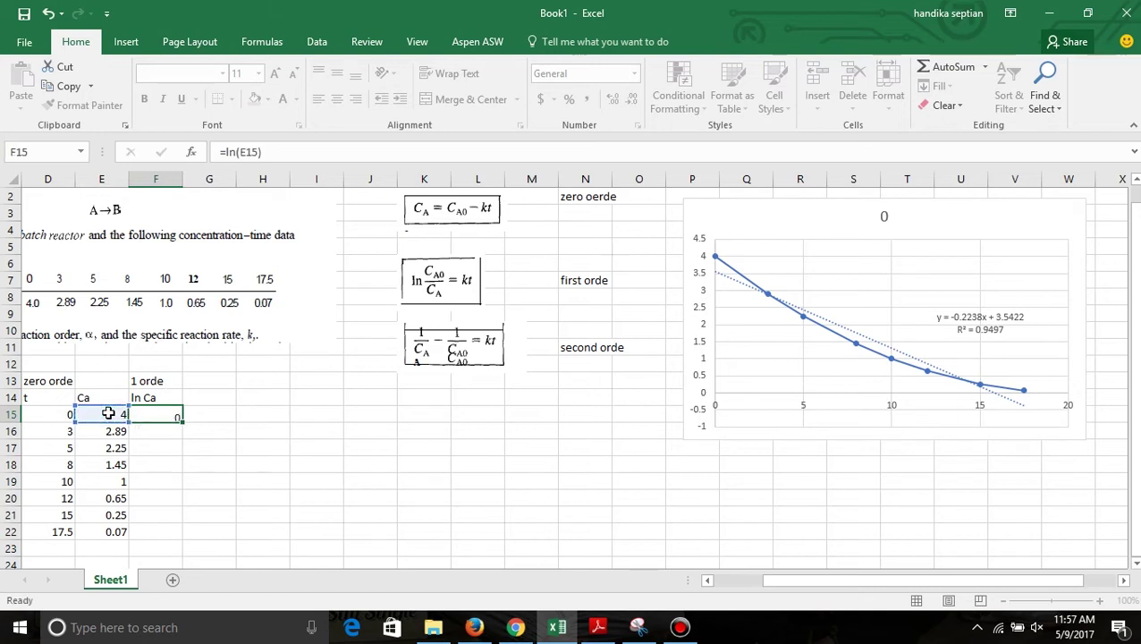
key(ctrl+Return)
drag(181, 419, 172, 534)
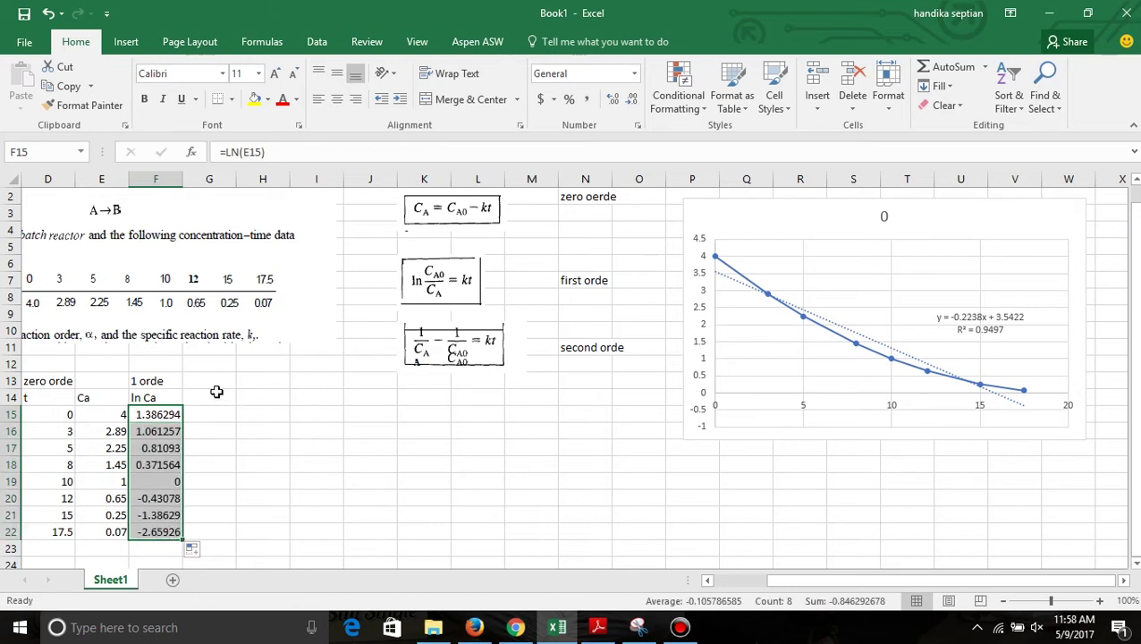
drag(41, 415, 52, 530)
drag(159, 415, 158, 526)
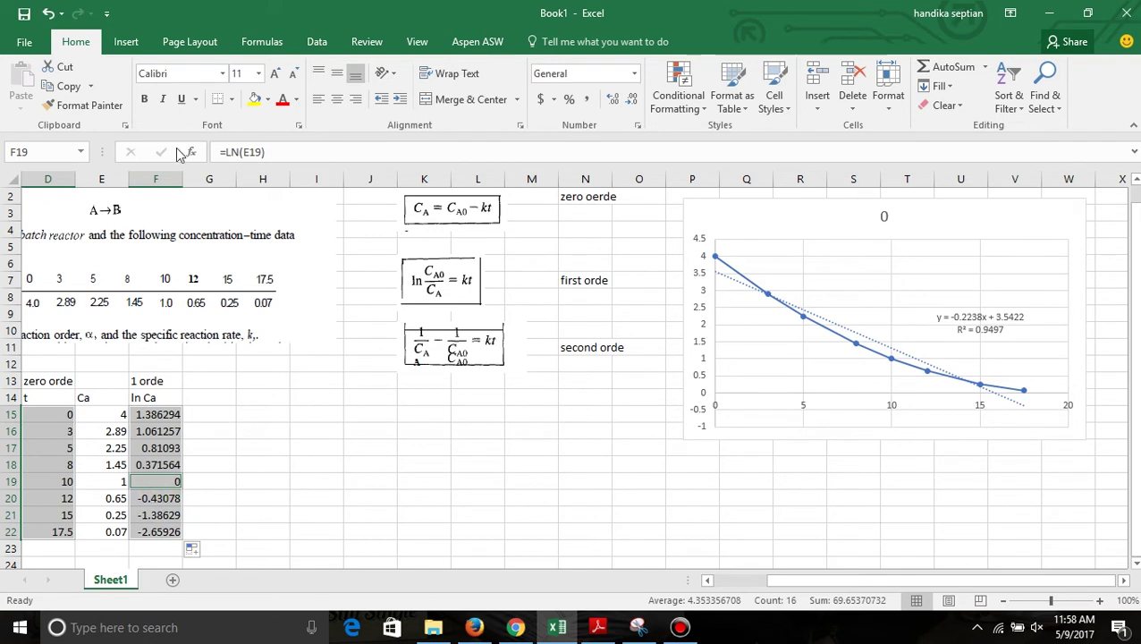
click(136, 45)
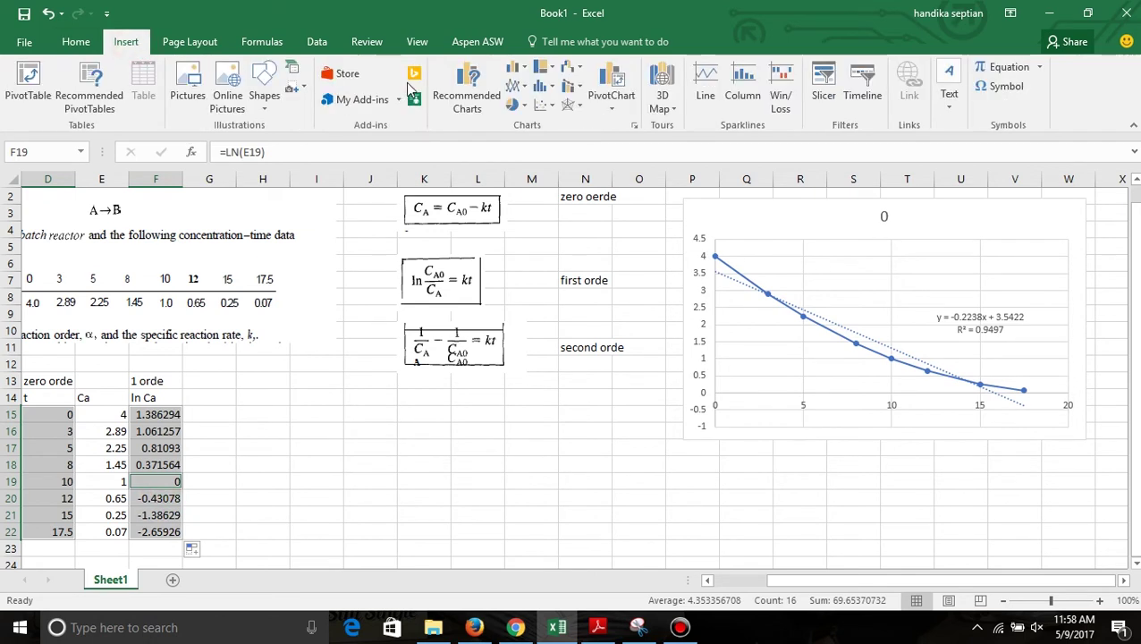
click(544, 105)
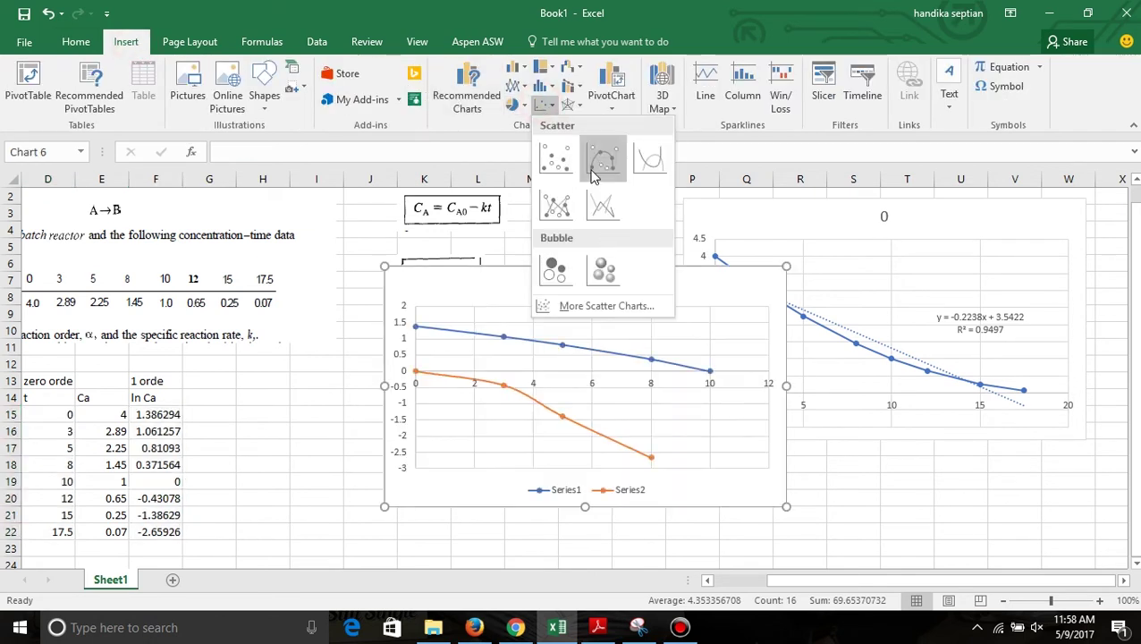
click(446, 505)
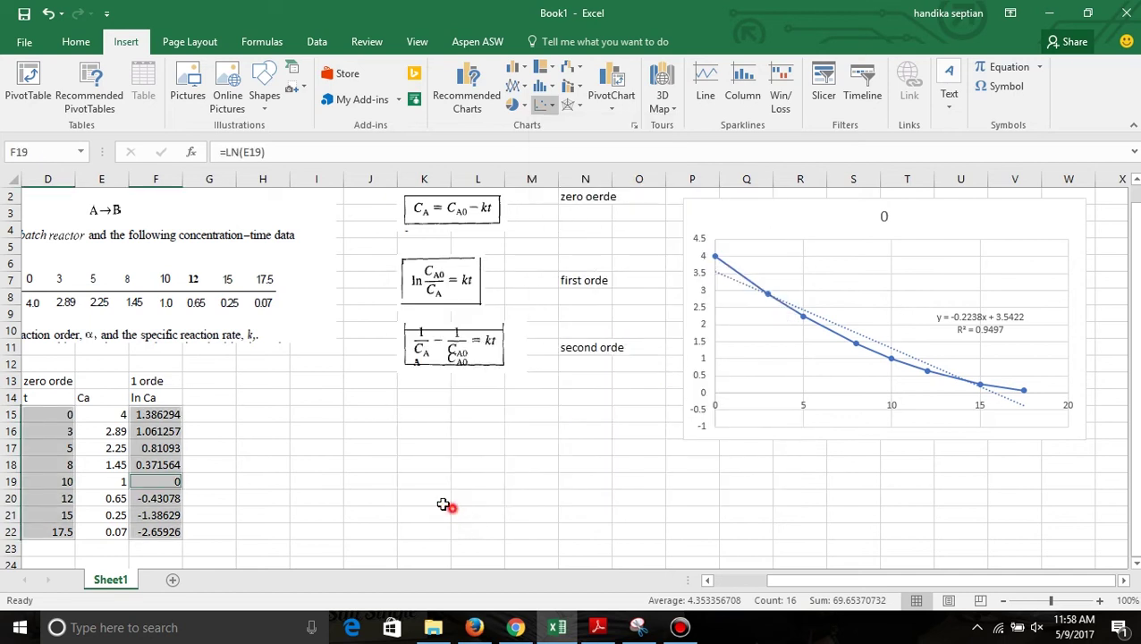
click(107, 448)
Step: Plot ln Ca (F15:F22) against t (D15:D22) as a scatter chart with smooth lines and markers
drag(63, 416, 67, 532)
drag(159, 414, 170, 529)
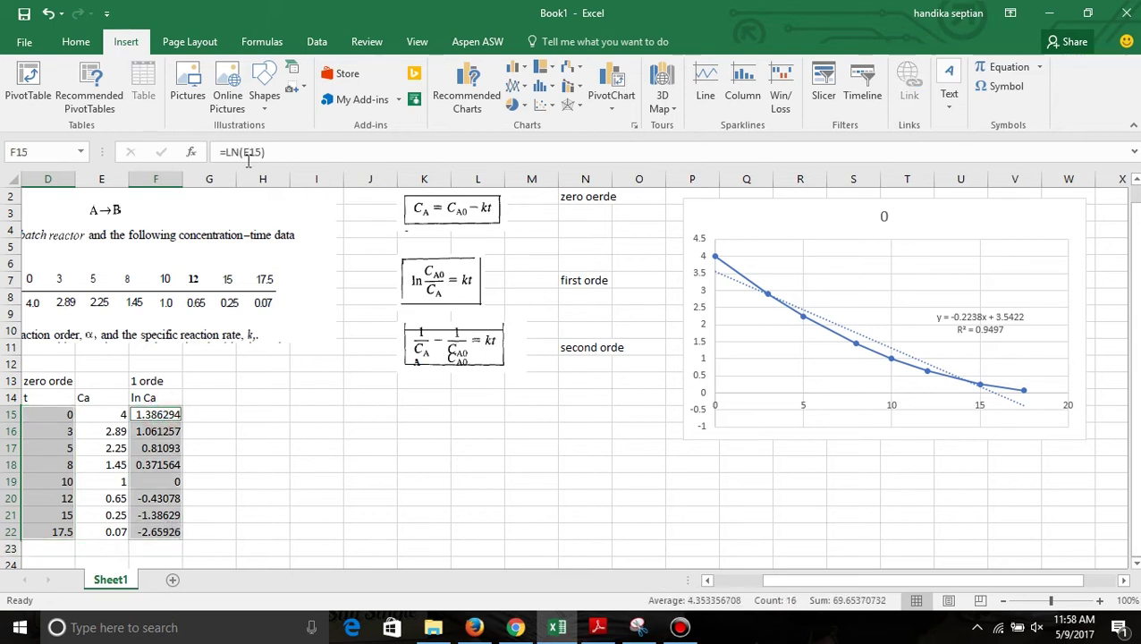
click(546, 106)
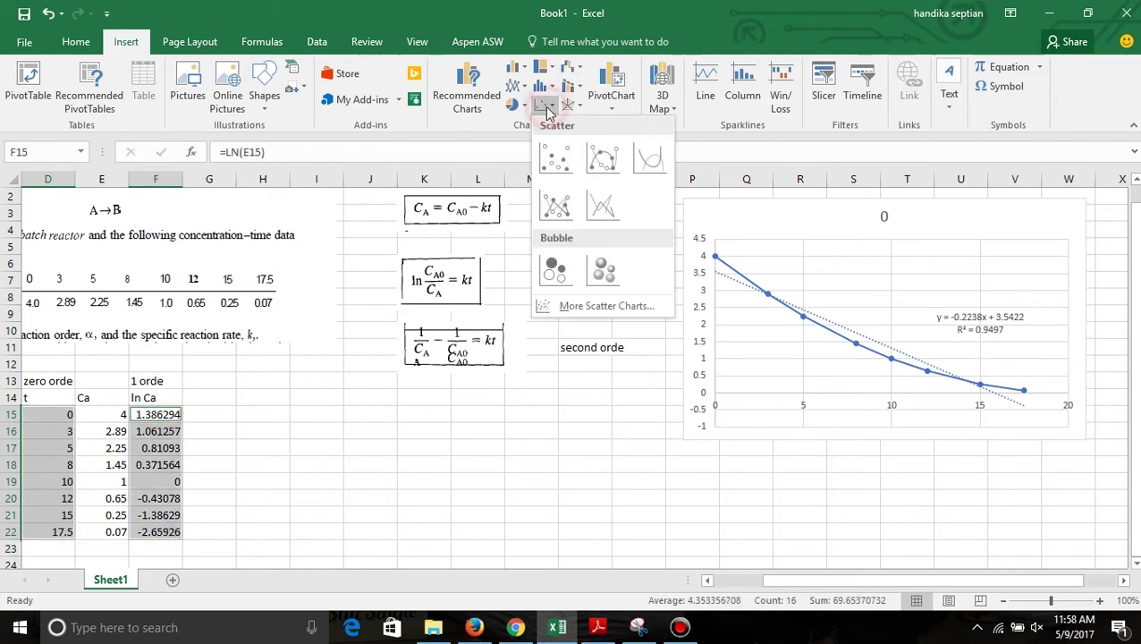
click(603, 158)
click(616, 389)
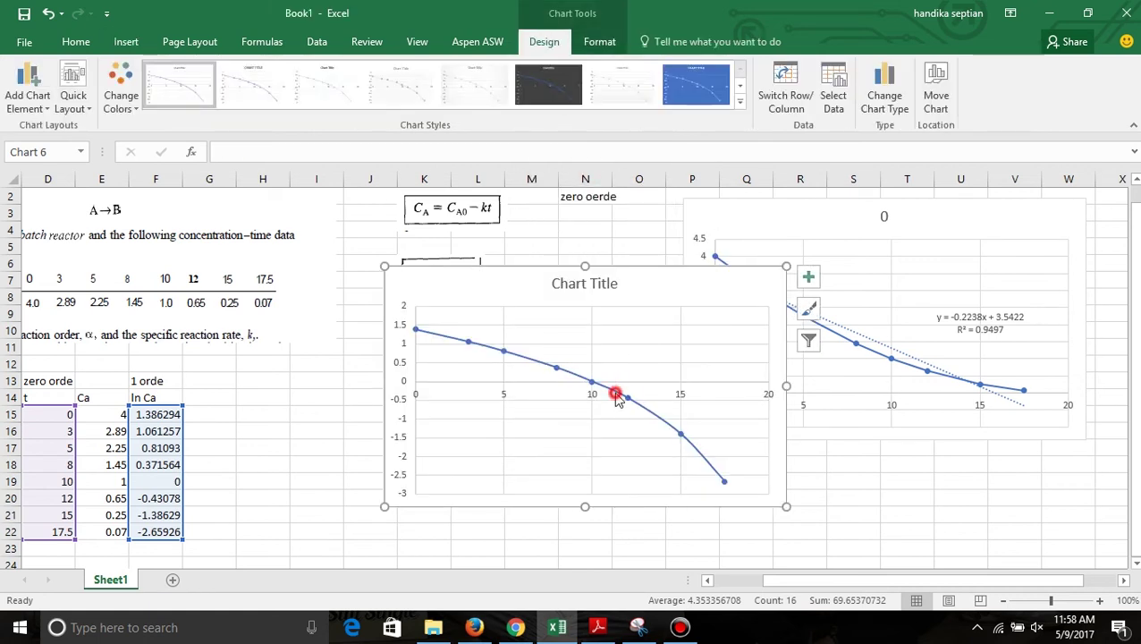
right_click(616, 389)
click(646, 465)
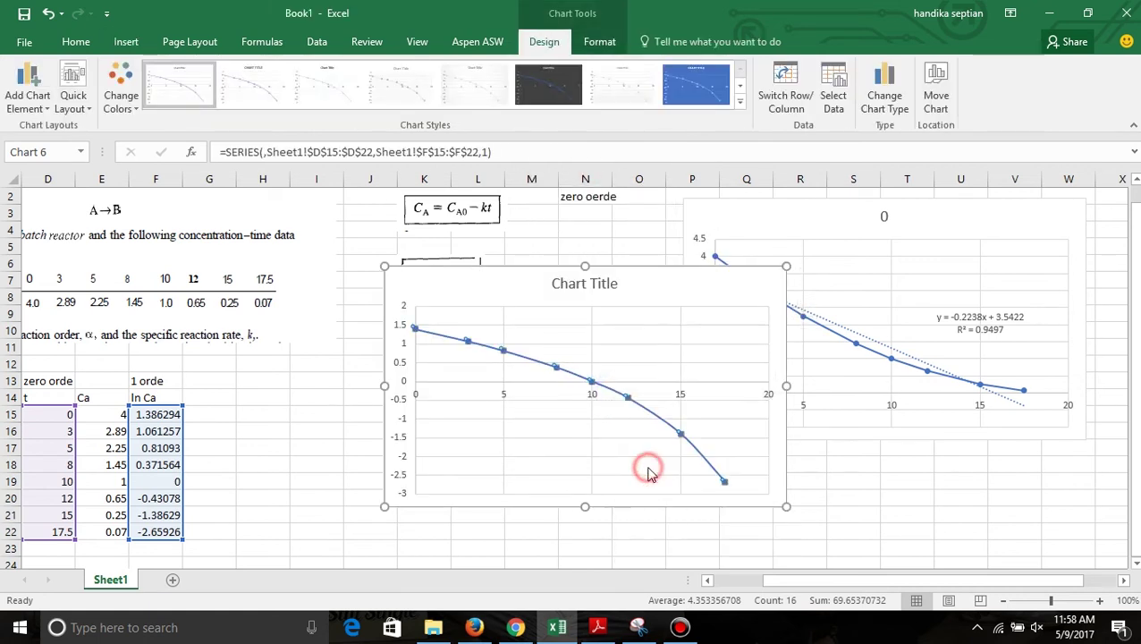
click(921, 329)
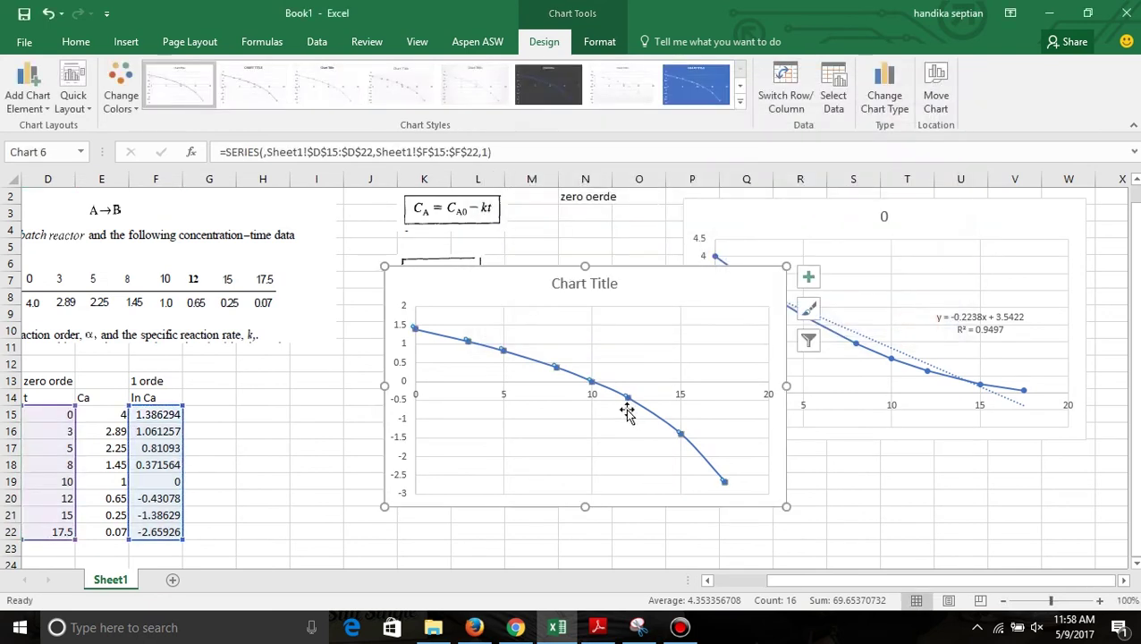
Step: Add a linear trendline to the ln Ca chart, displaying its equation and R-squared value
right_click(627, 399)
click(688, 534)
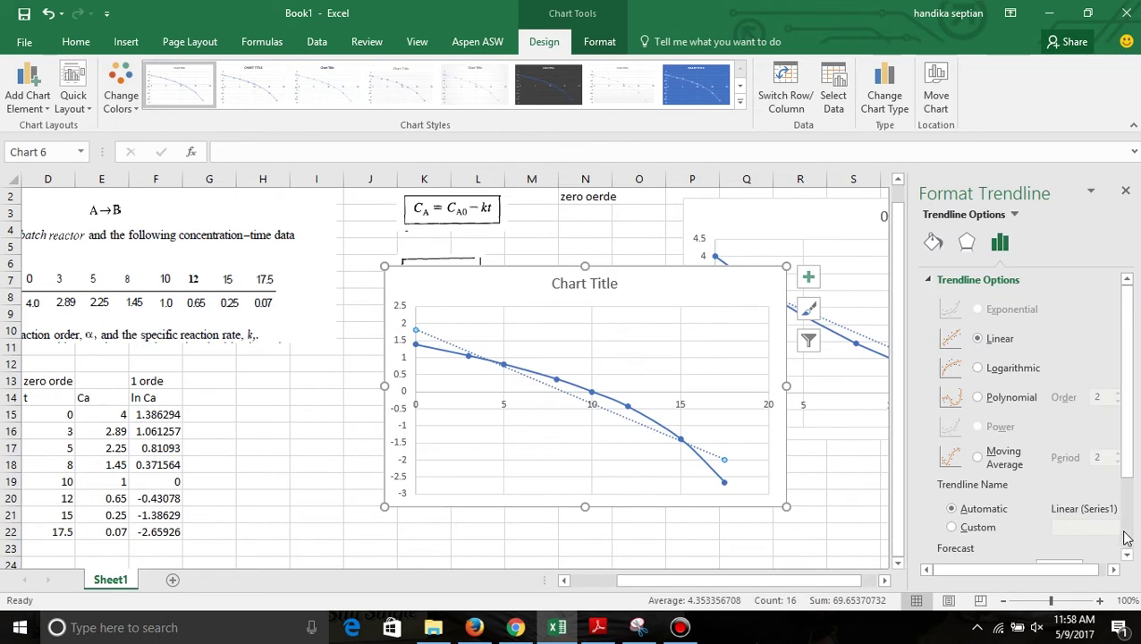
click(1124, 537)
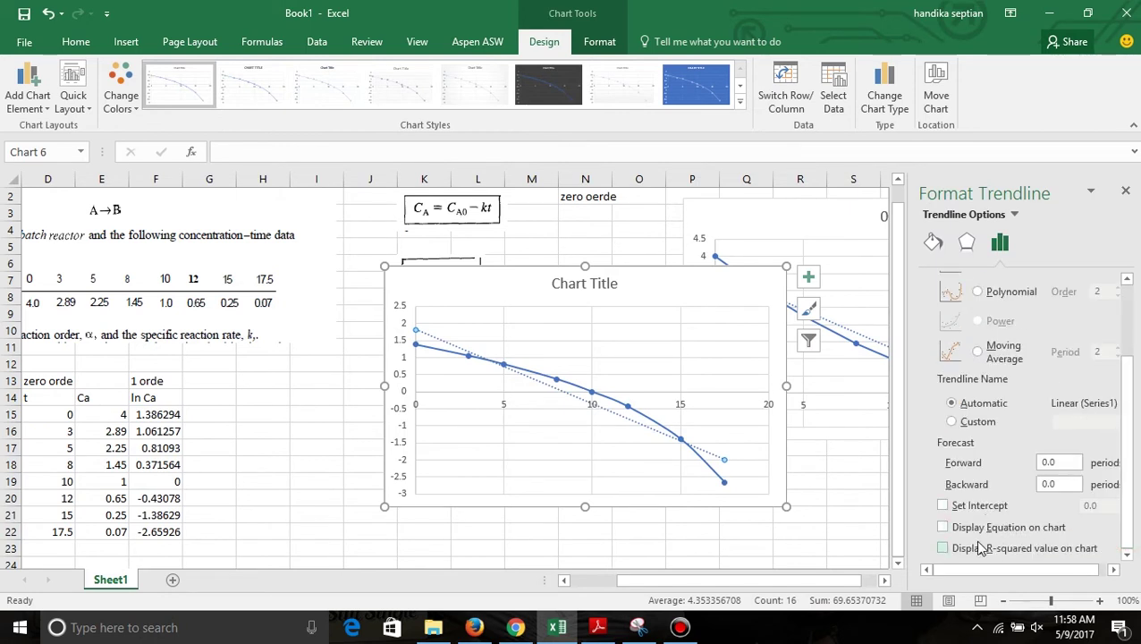
click(981, 527)
click(975, 549)
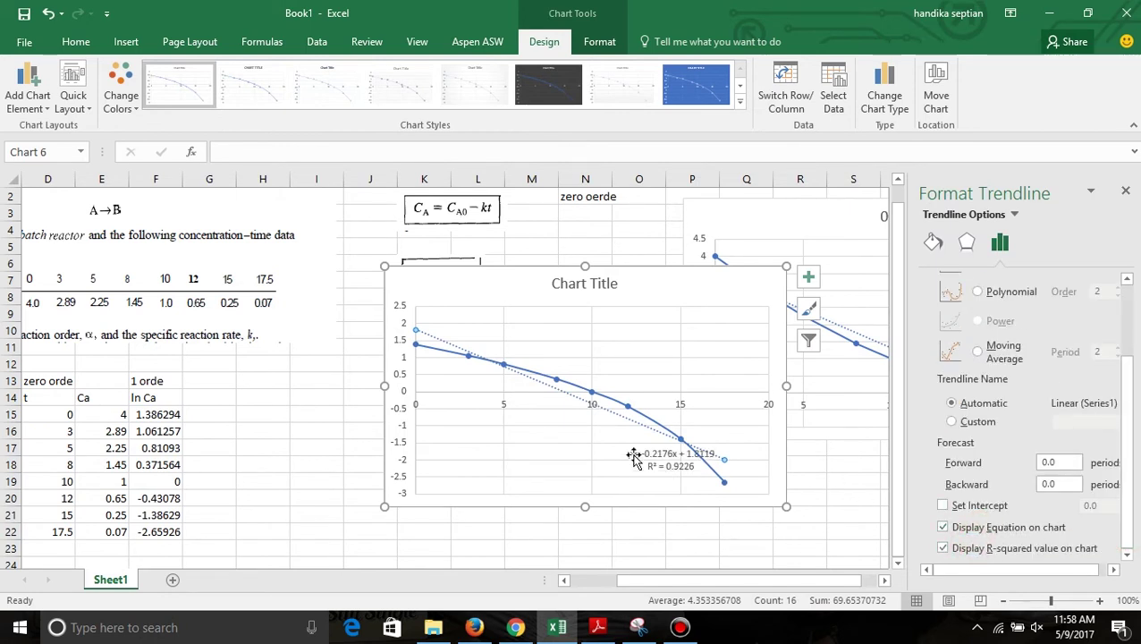
Step: Move the trendline equation label above the ln Ca curve and place the chart directly below the zero-order chart
click(662, 456)
click(661, 445)
drag(683, 398, 688, 345)
drag(713, 286, 825, 476)
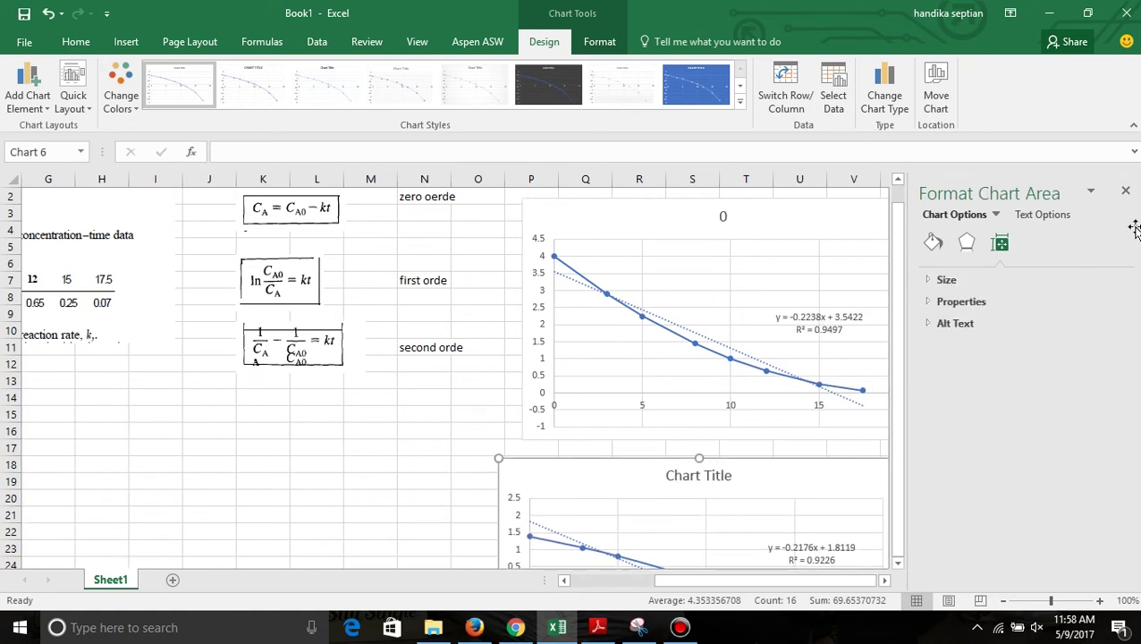
click(1126, 191)
Step: Head the next data column with "2 orde" in G13 and "1/Ca" in G14
click(267, 447)
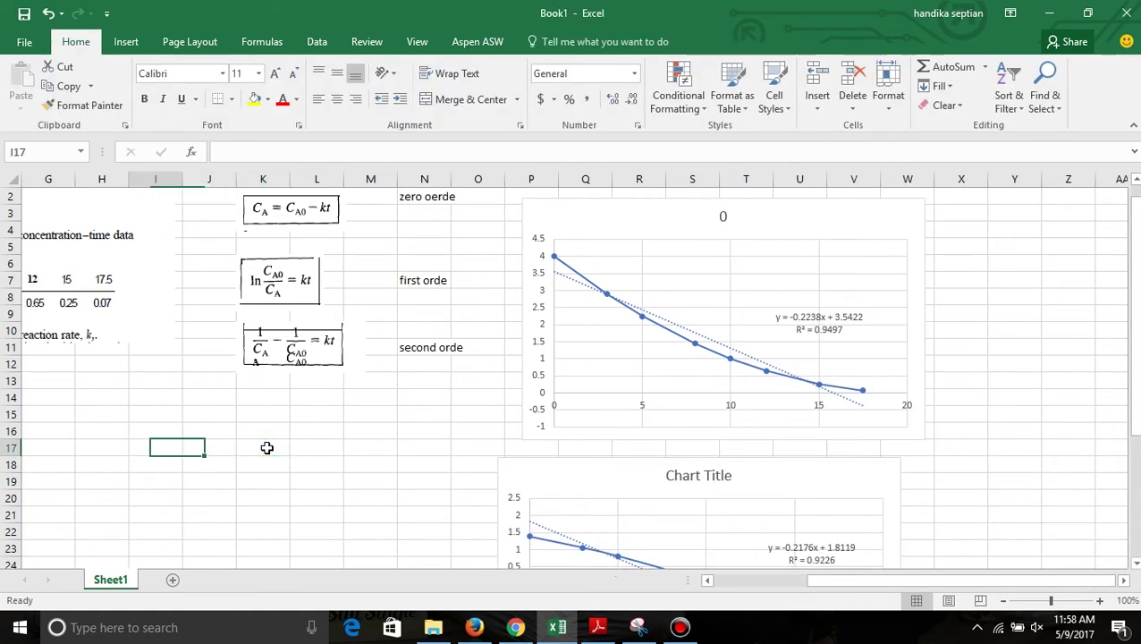
key(Left)
key(Left)
key(Left)
key(Left)
key(Left)
key(Left)
key(Left)
key(Left)
key(Right)
key(Right)
key(Right)
key(Right)
key(Right)
key(Right)
key(Up)
key(Up)
key(Up)
key(Up)
text(2)
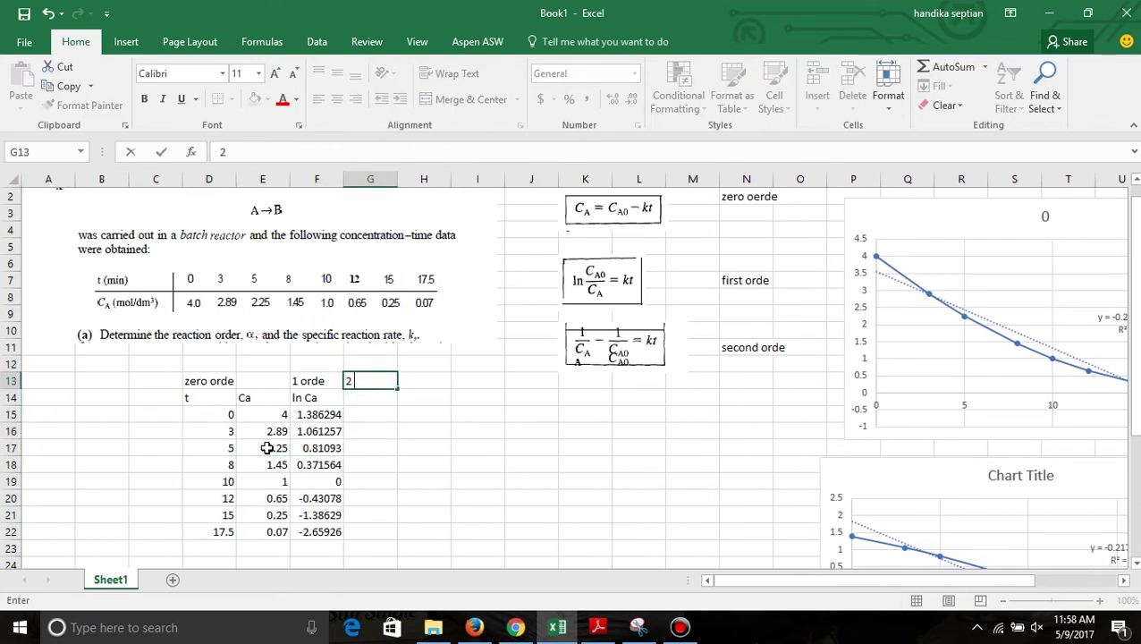
text( orde)
key(Return)
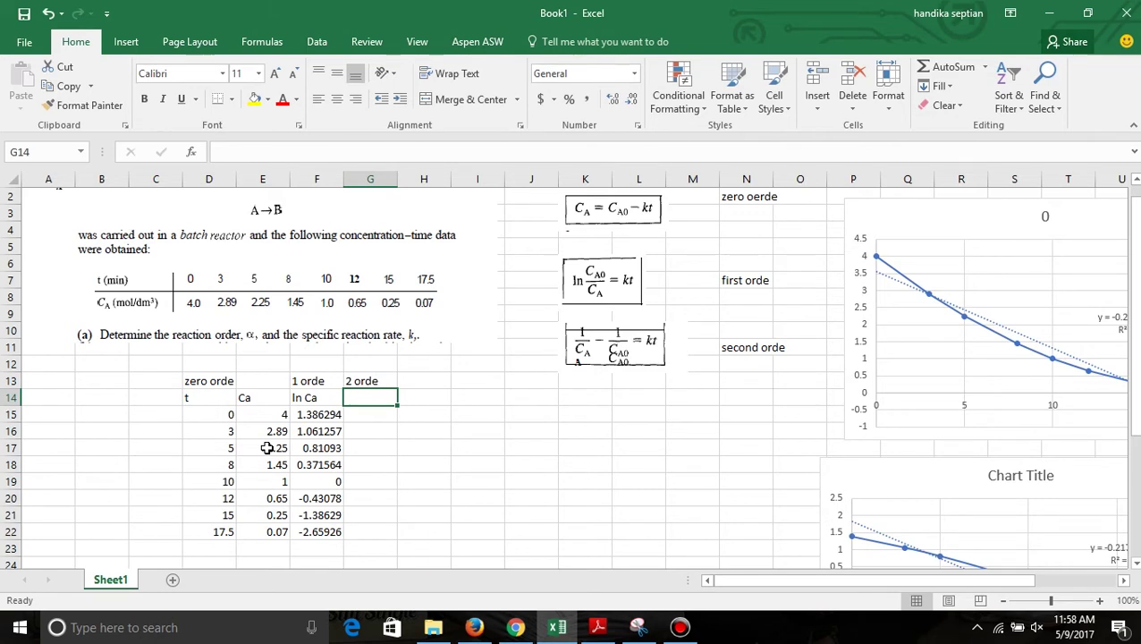
text(1)
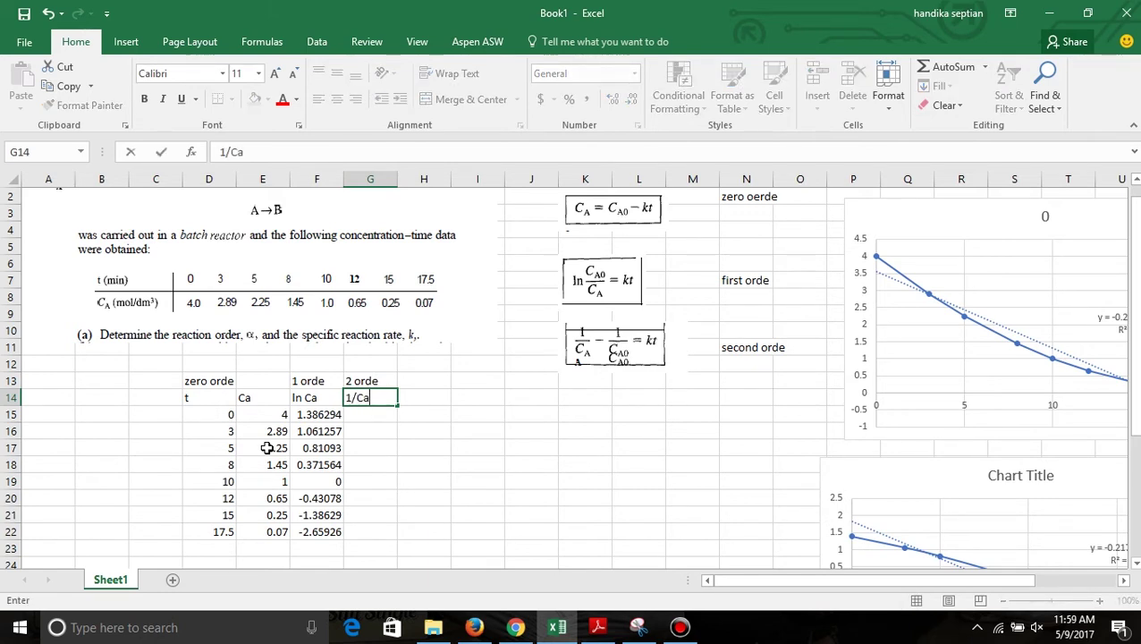
text(/Ca)
key(Return)
Step: Enter =1/E15 in G15 and fill the formula down to G22
text(=)
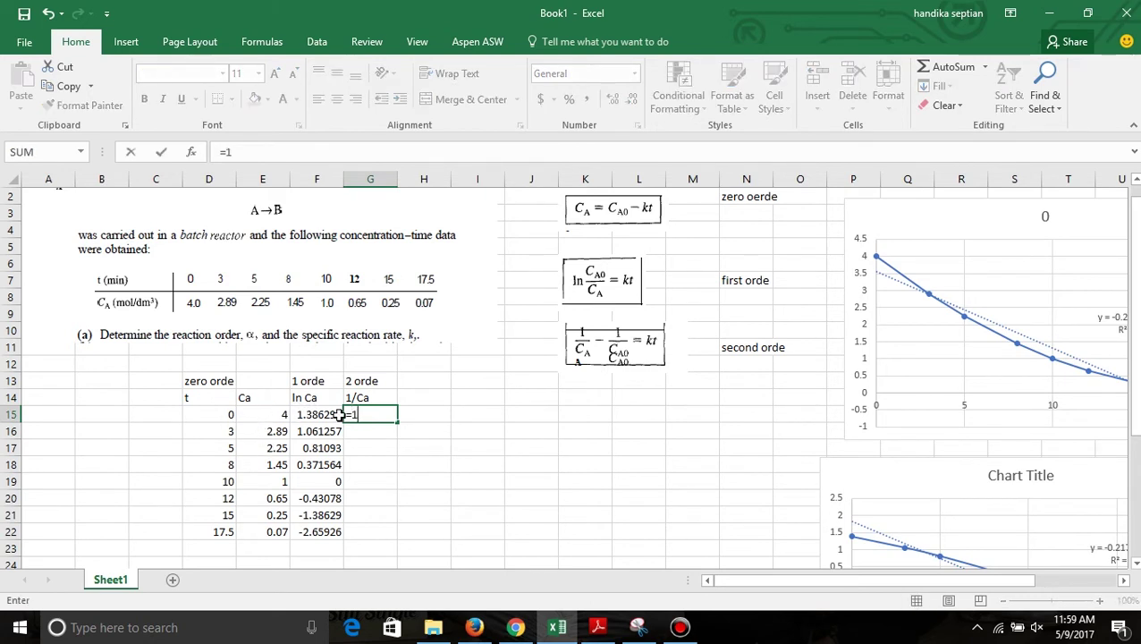
text(1/)
click(268, 414)
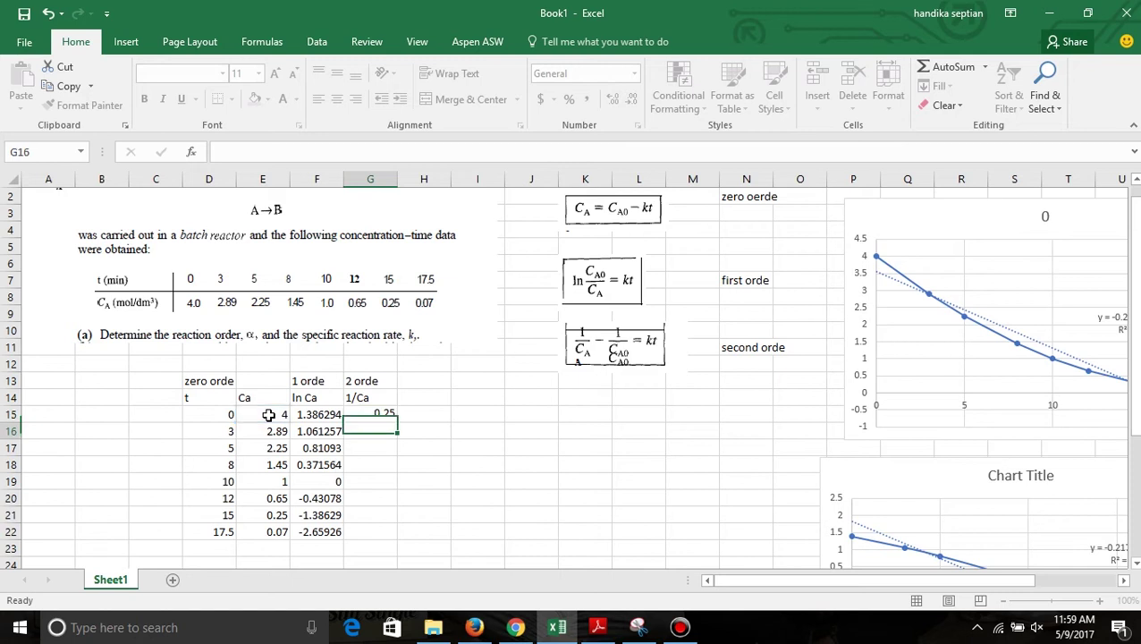
key(ctrl+Return)
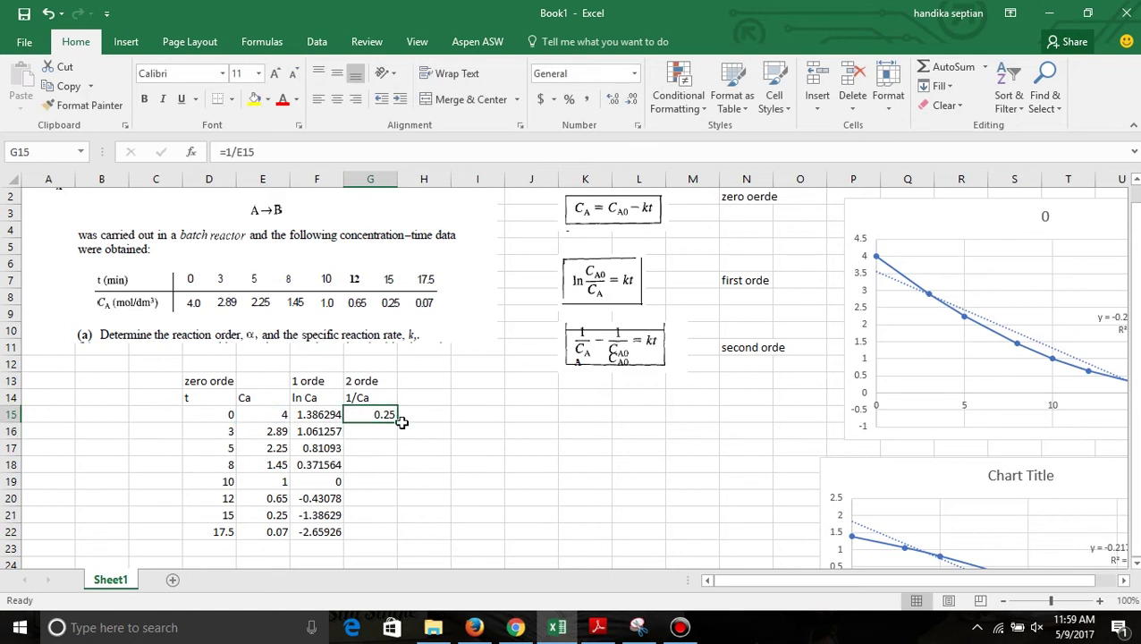
drag(399, 423, 398, 539)
Step: Plot 1/Ca (G15:G22) against t (D15:D22) as a scatter chart with smooth lines and markers
drag(218, 414, 224, 530)
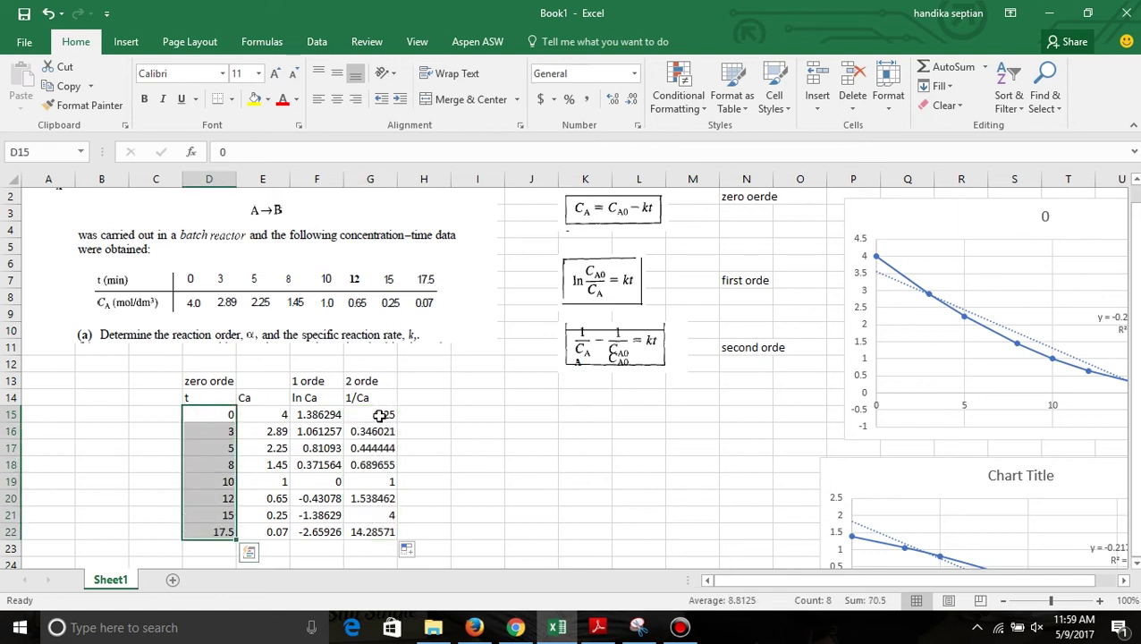
ctrl+drag(380, 415, 380, 534)
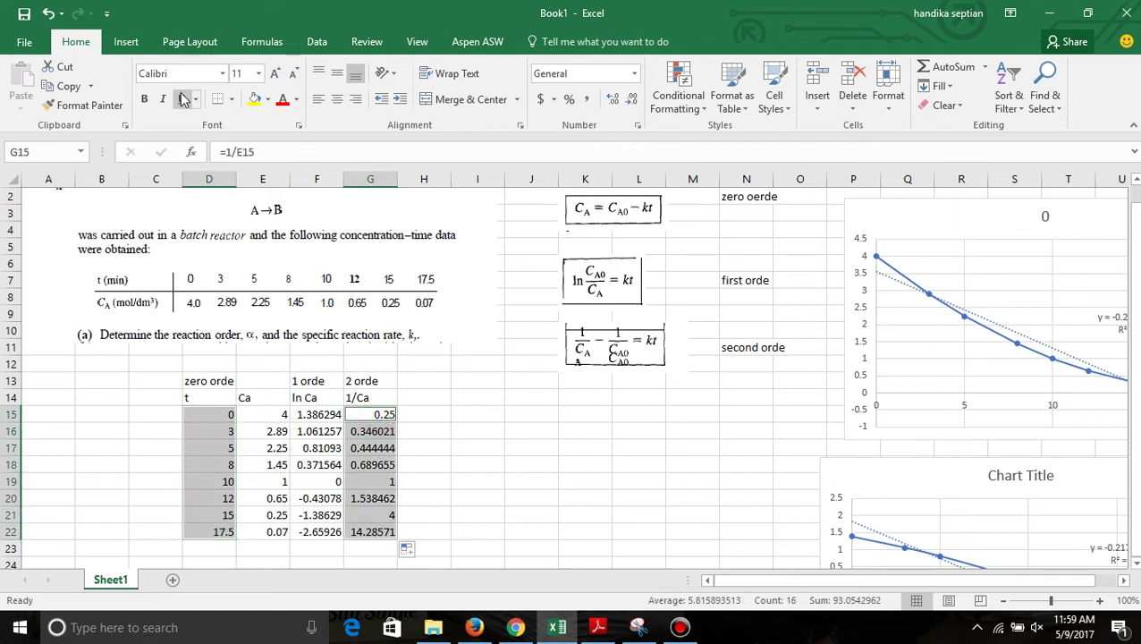
click(127, 42)
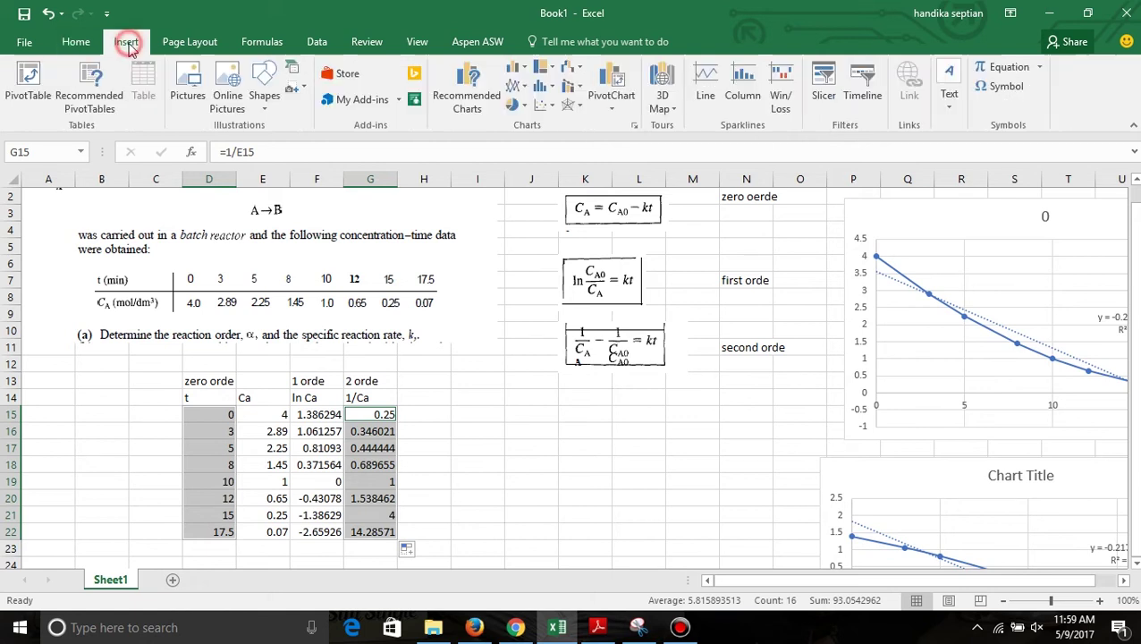
click(543, 104)
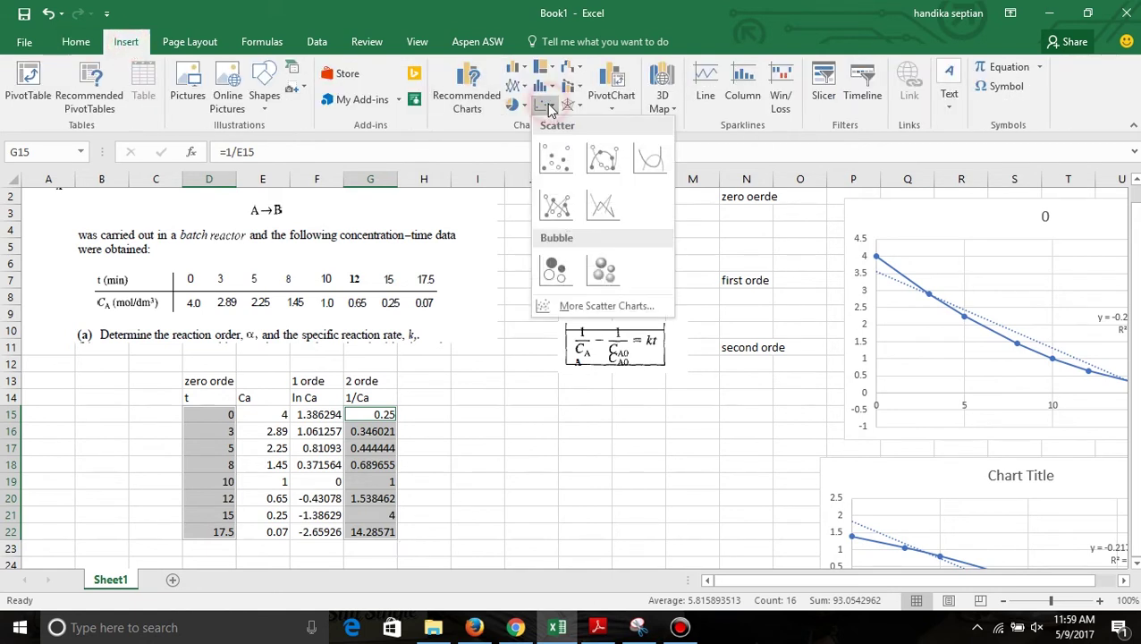
click(604, 176)
Step: Add a linear trendline to the 1/Ca chart, displaying its equation and R-squared value
click(653, 459)
right_click(656, 461)
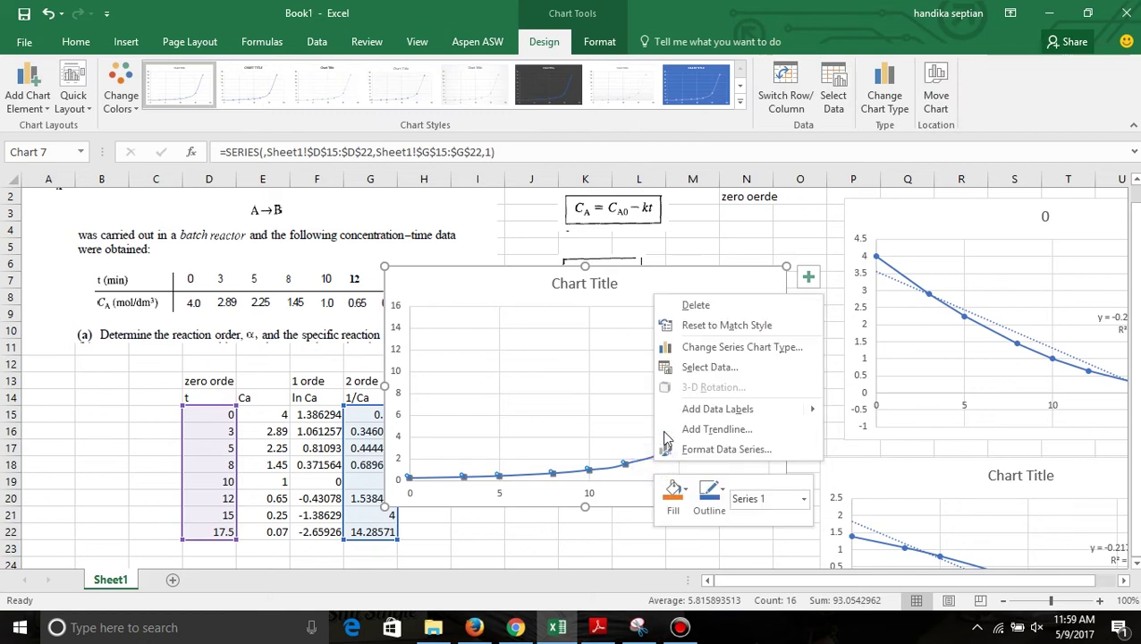
click(707, 428)
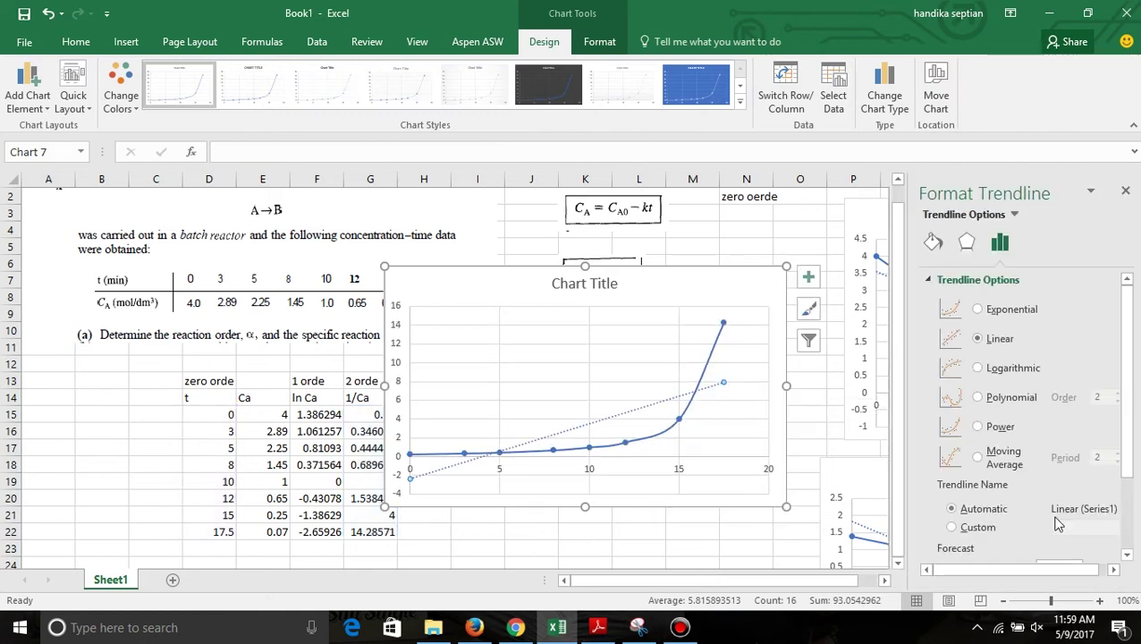
scroll(1132, 522, down, 2)
click(1004, 527)
click(998, 547)
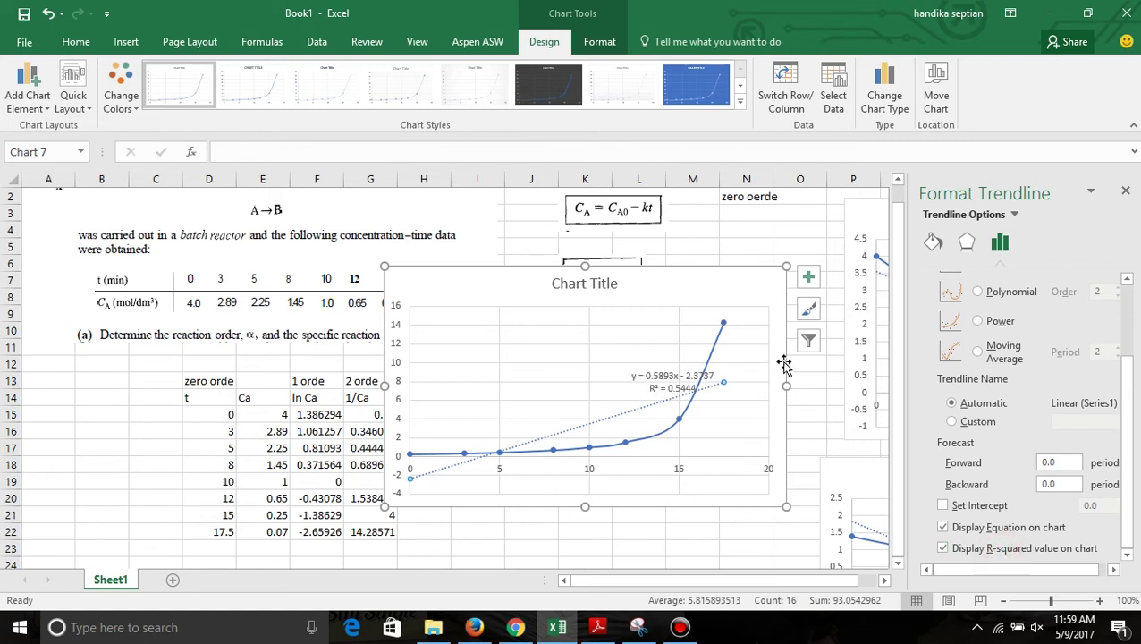
Step: Place the 1/Ca chart directly below the ln Ca chart, starting around cell P34
click(749, 280)
click(1126, 195)
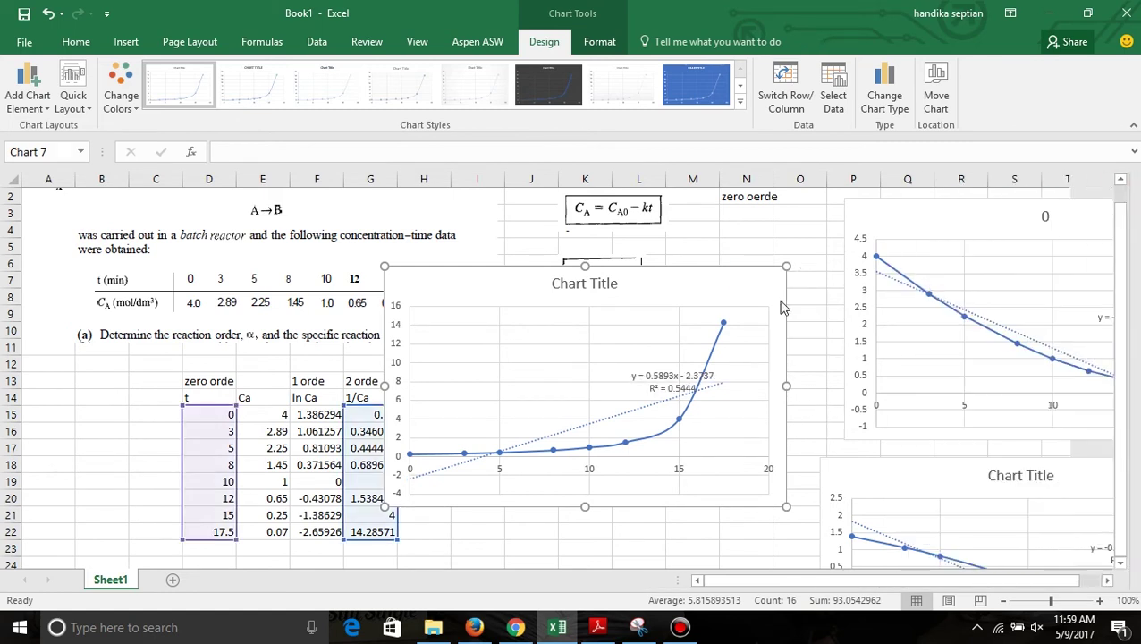
drag(739, 286, 1112, 492)
drag(1050, 601, 1033, 601)
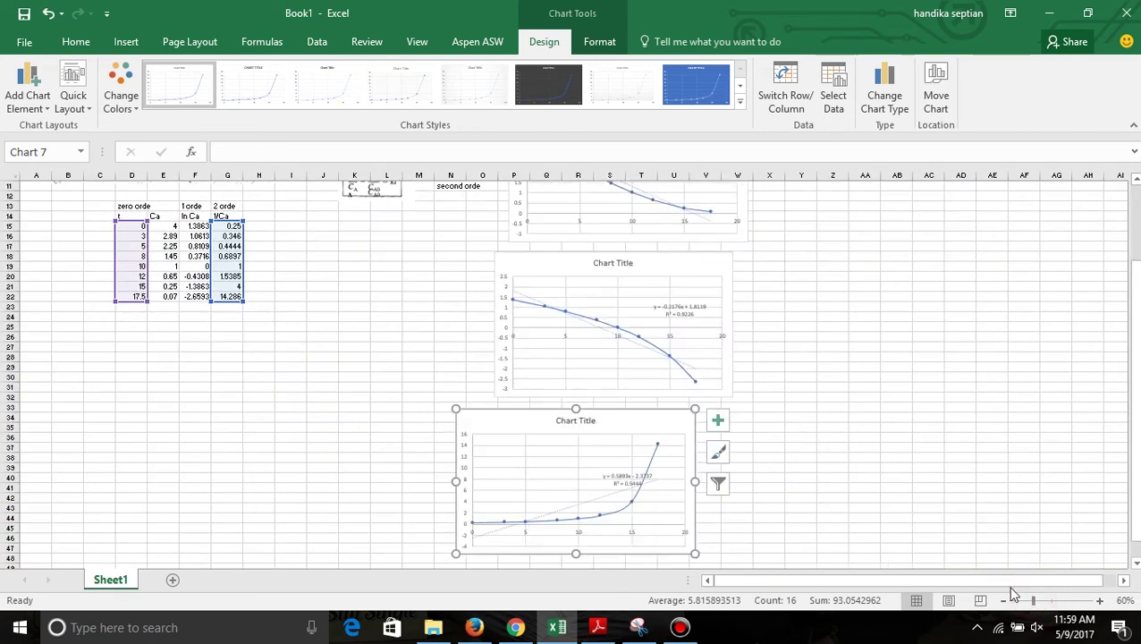
drag(631, 425, 679, 430)
Step: Enter the note "because of first graph R is the highest one so" in J15
click(1047, 601)
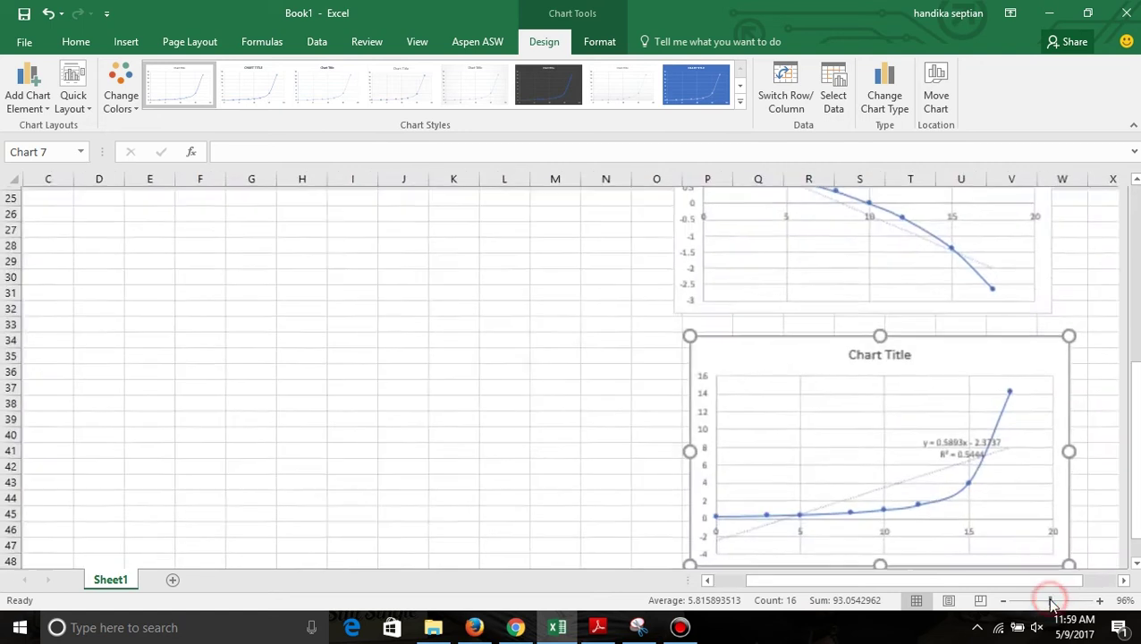
drag(1006, 585, 1040, 586)
drag(1138, 480, 1105, 301)
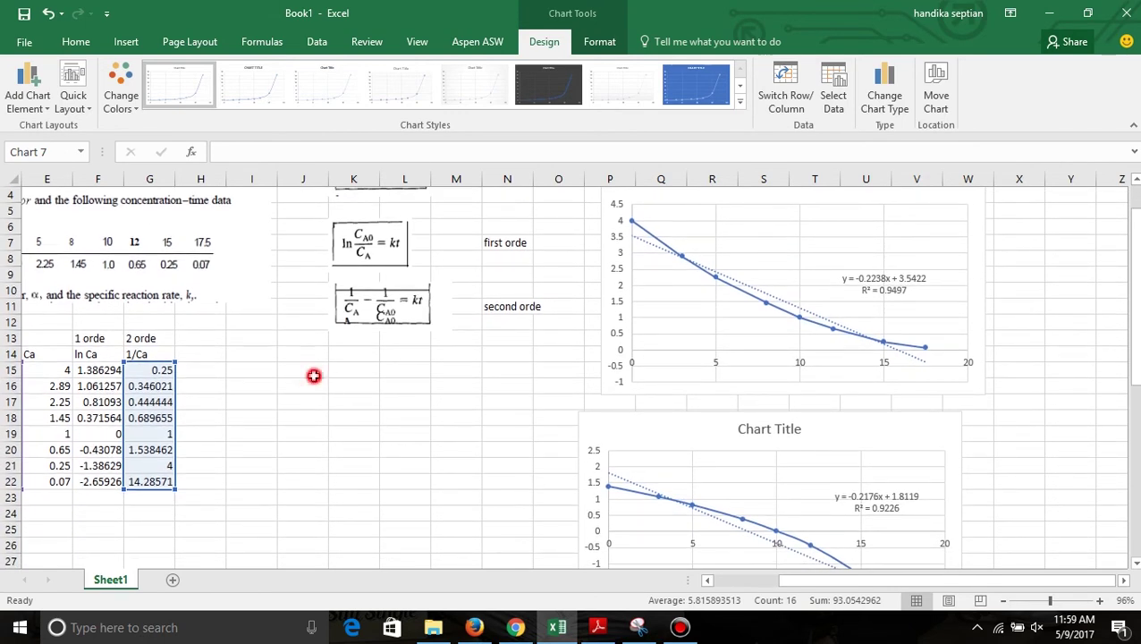
click(314, 375)
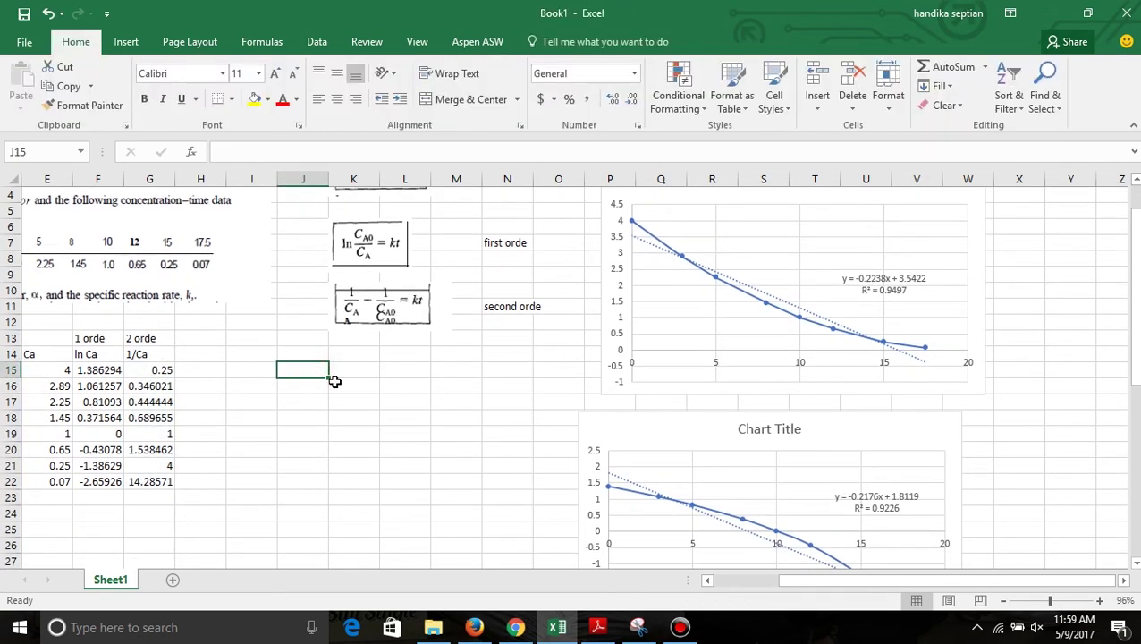
text(because)
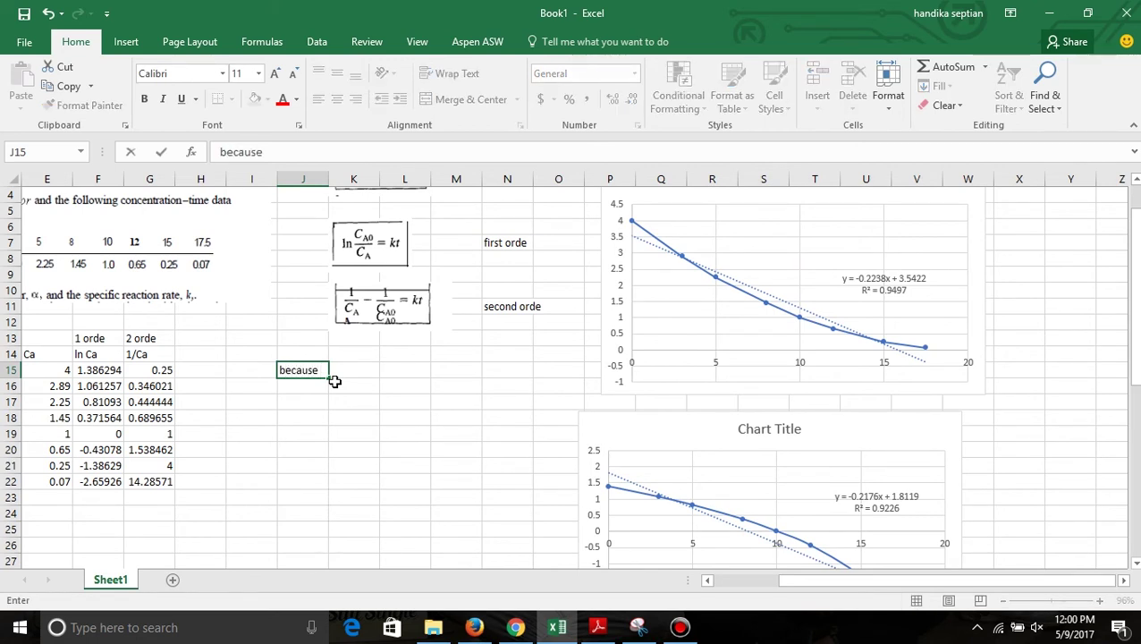
text(f first gra)
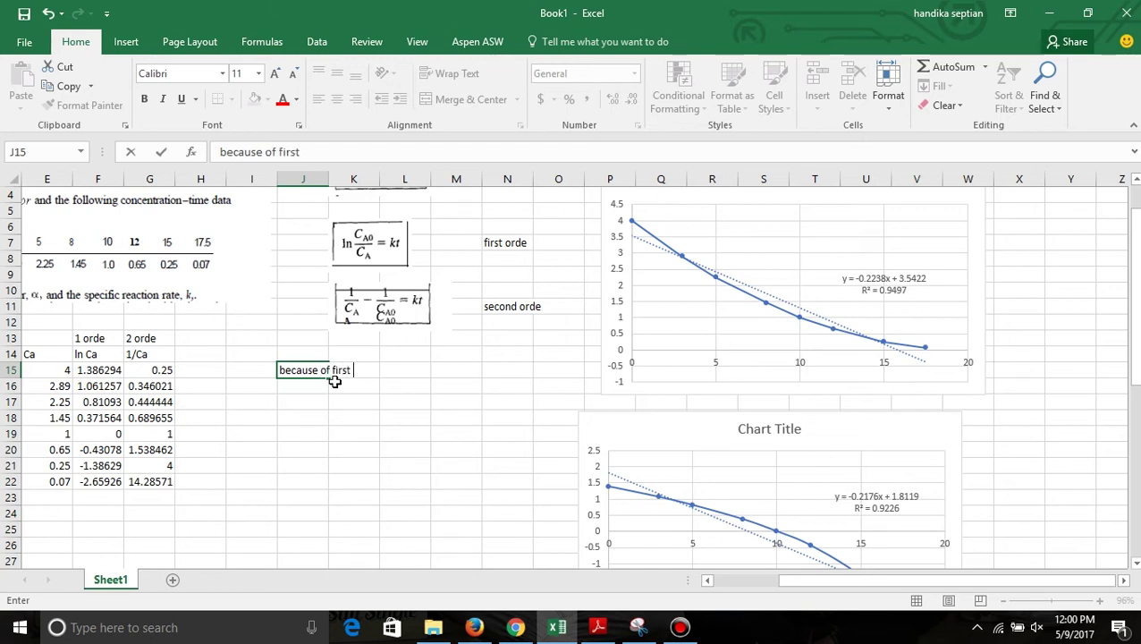
text(ph R)
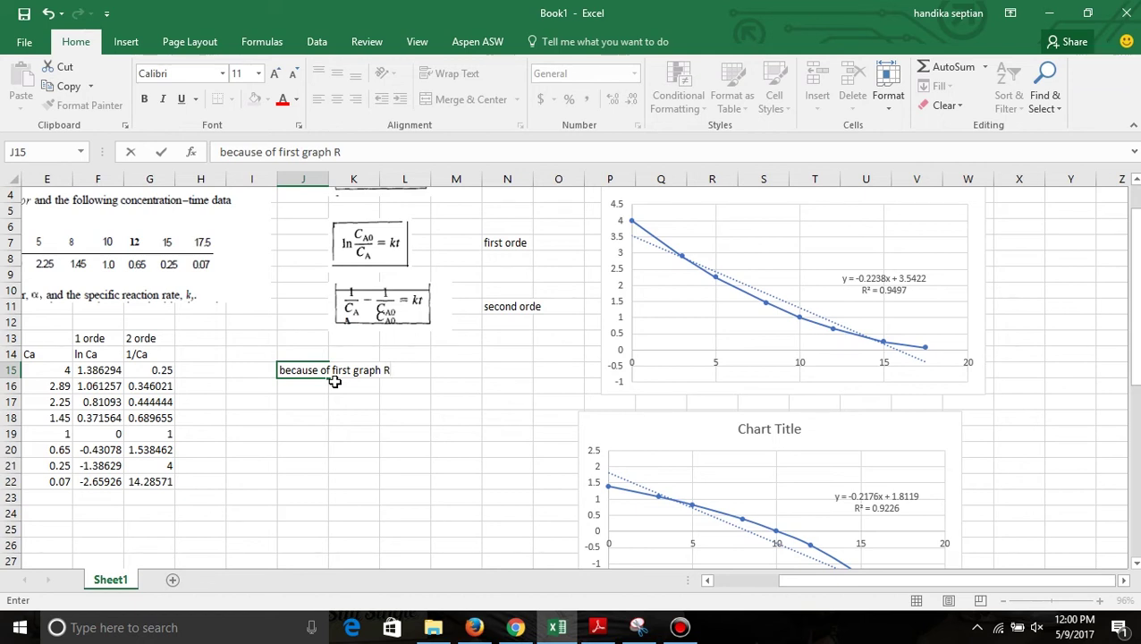
text(=)
key(BackSpace)
text(is the high)
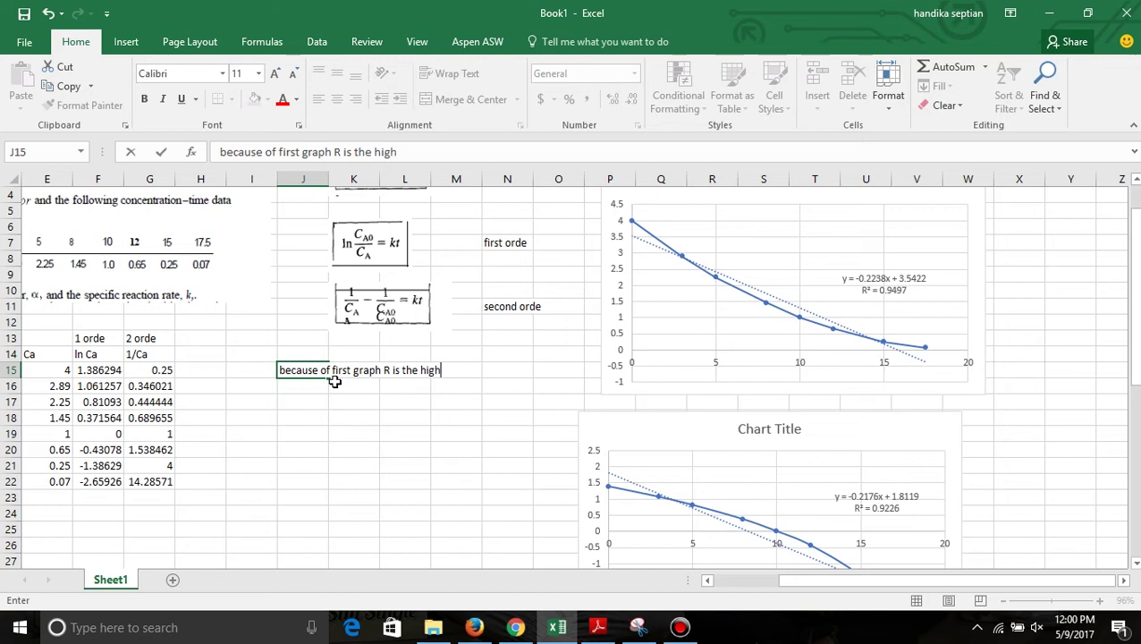
text(est one so)
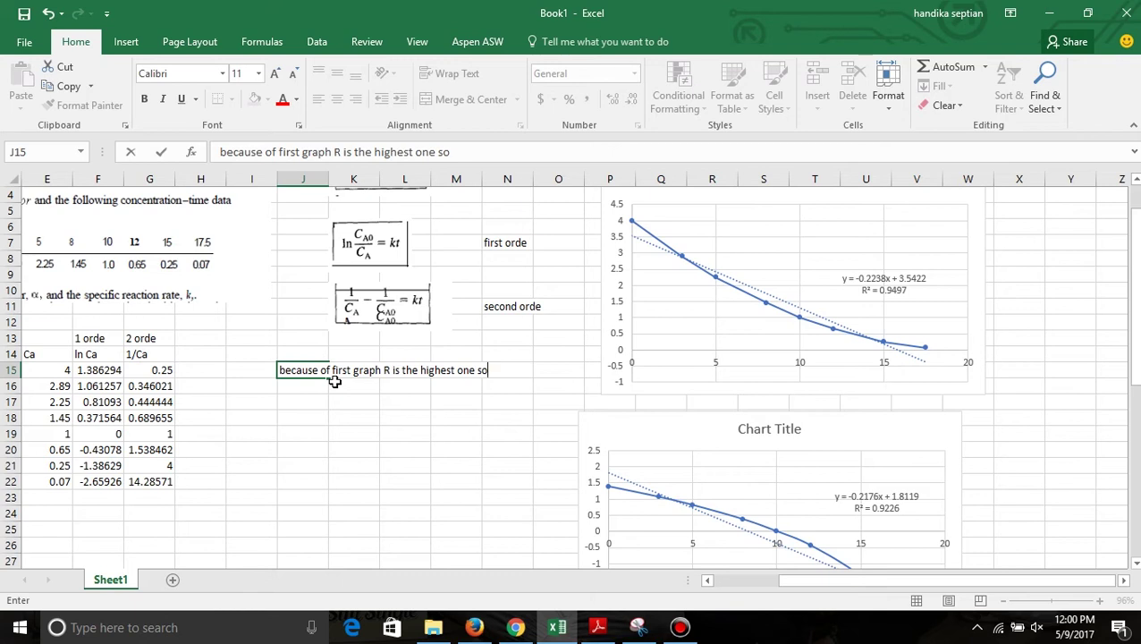
key(Return)
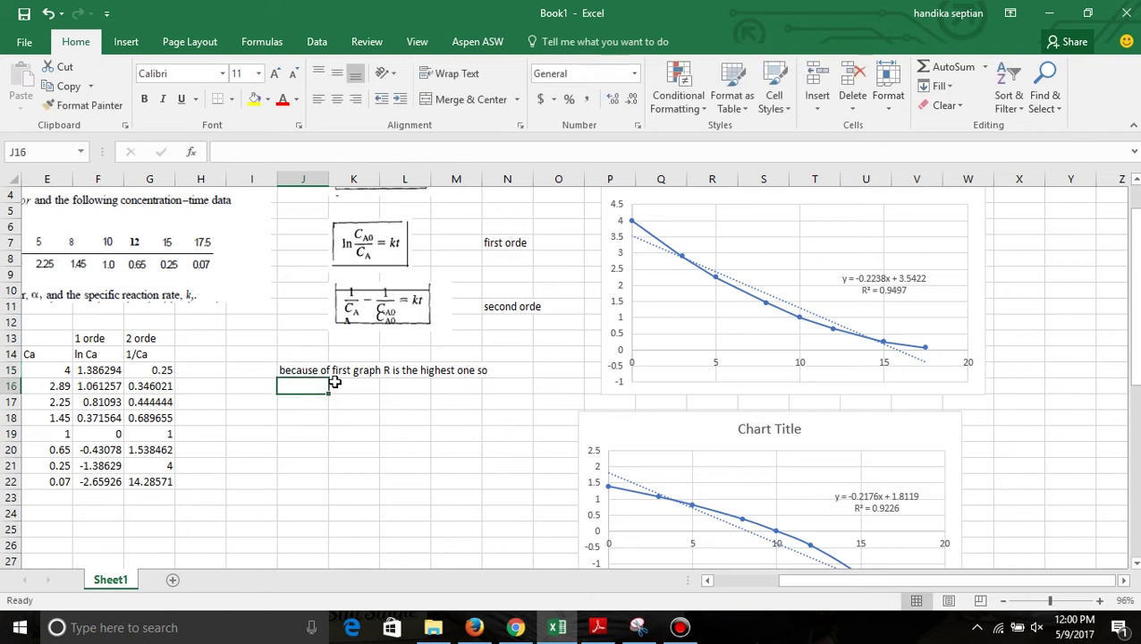
Step: Enter the conclusion "reaction orde is 0" in J16
text(o)
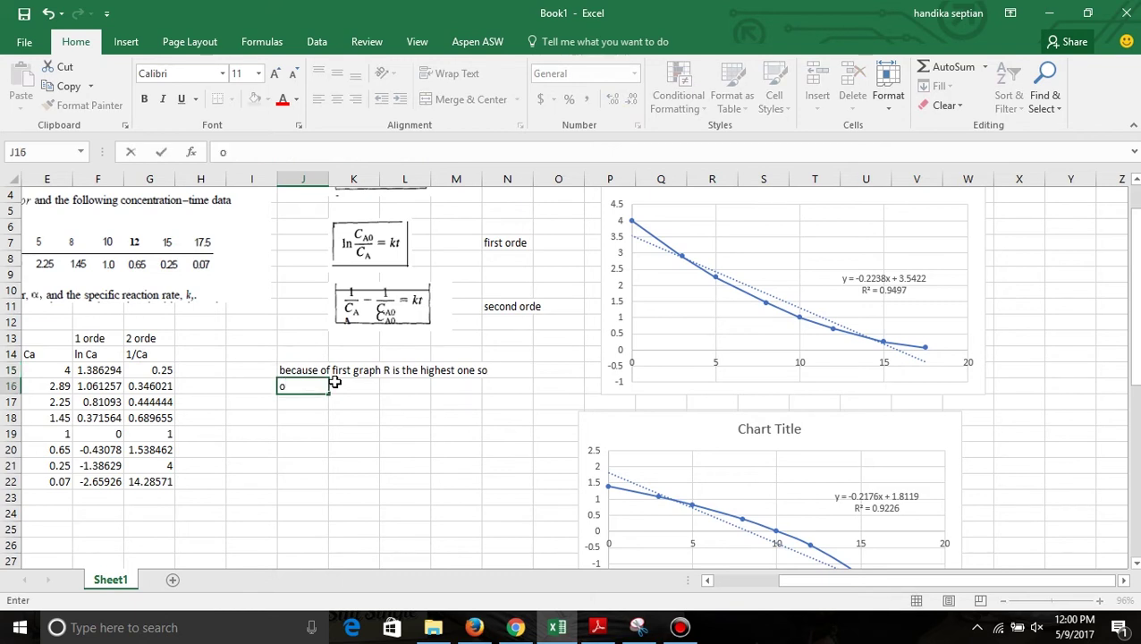
key(BackSpace)
text(reac)
text(tion)
key(BackSpace)
text(or)
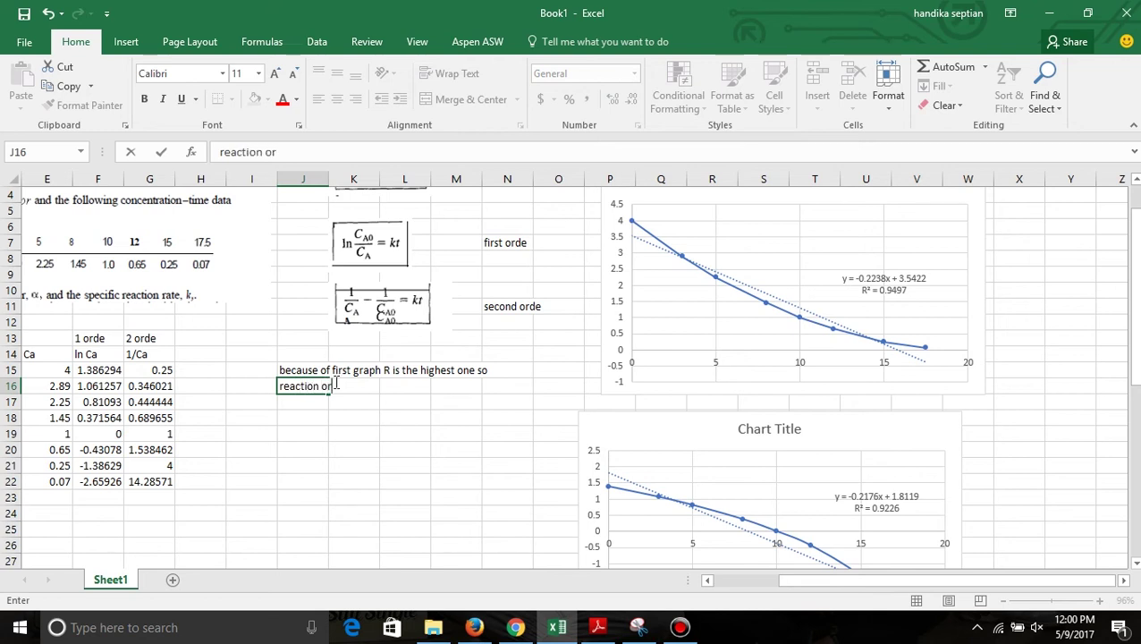
text(de is)
text(0)
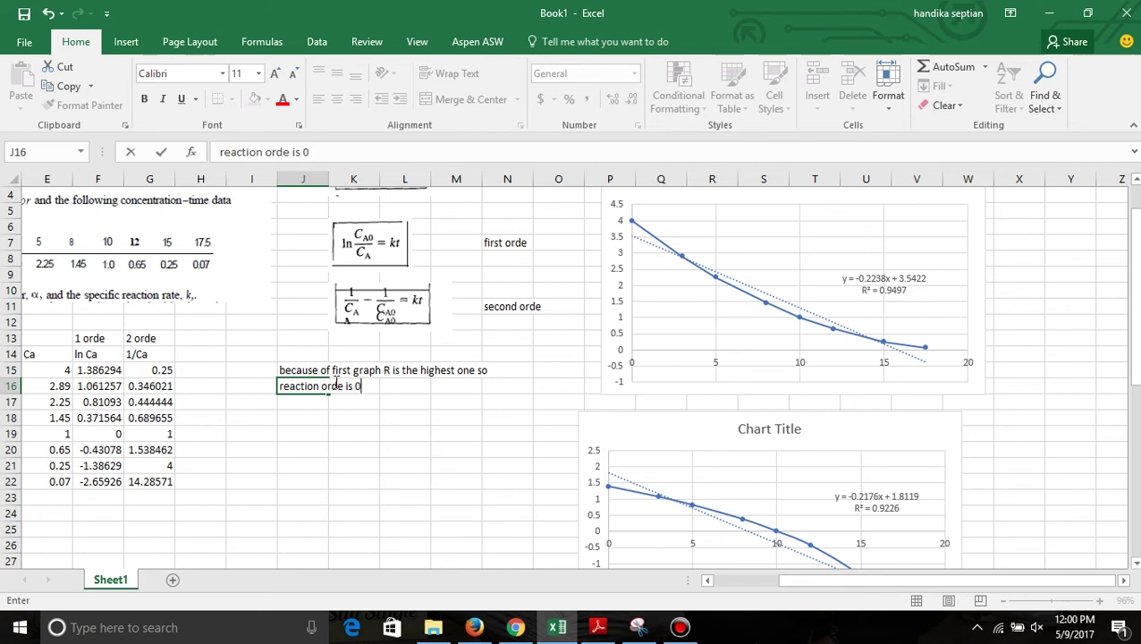
key(Return)
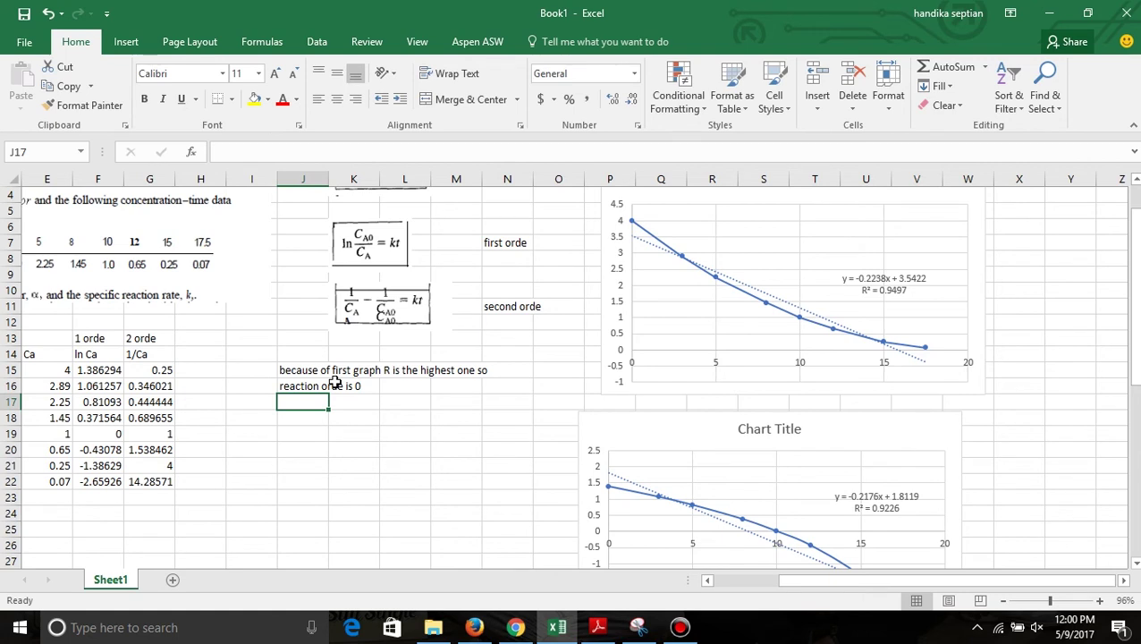
Step: Enter the label "and k vallue is" in J17
text(and k)
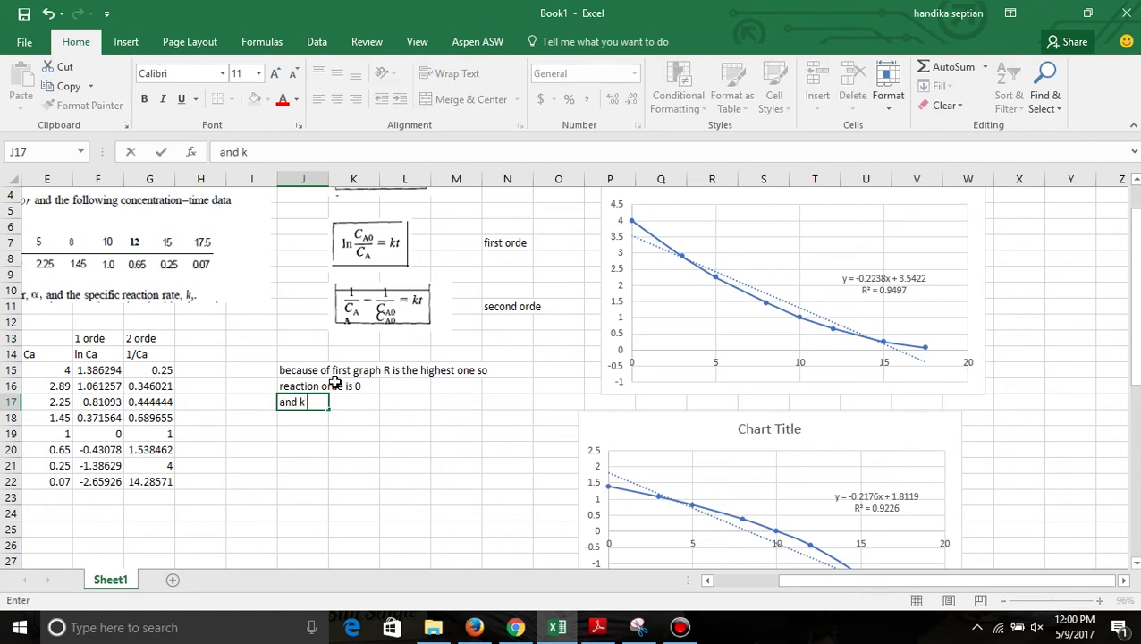
text( vallue is)
key(Return)
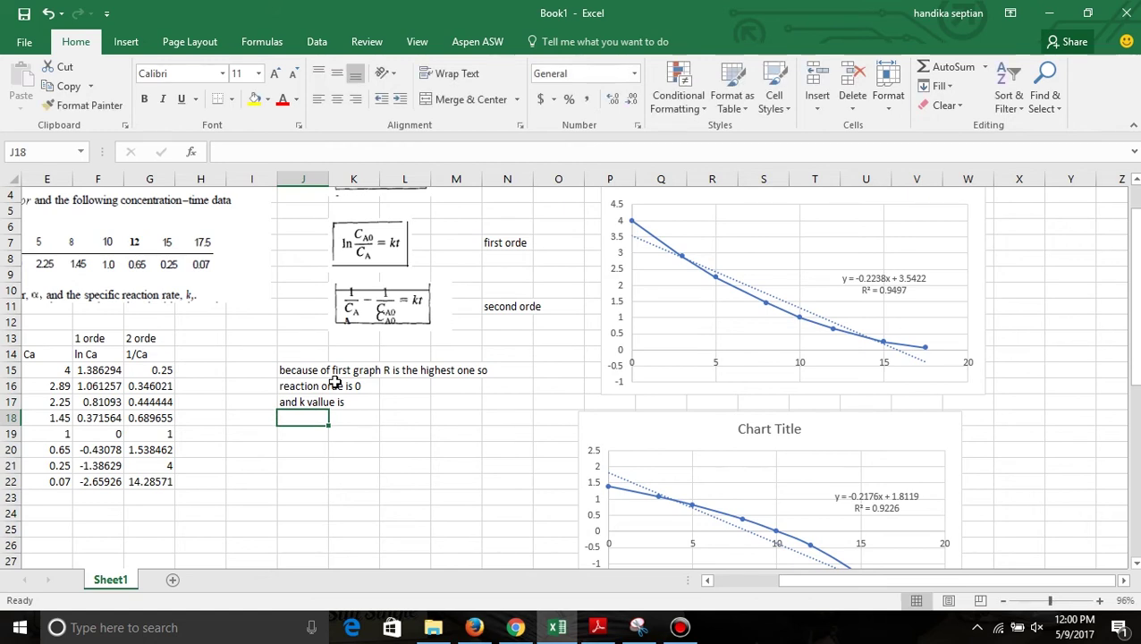
Step: Start the trendline equation in row 18 with "y" in J18 and "=" in K18
text(y)
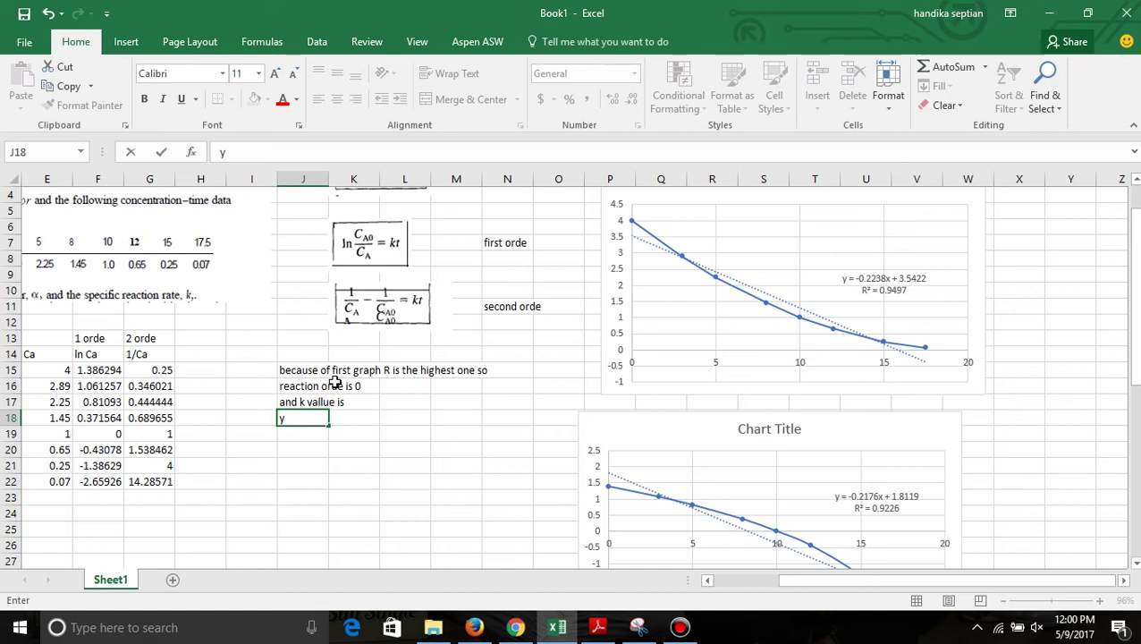
key(Tab)
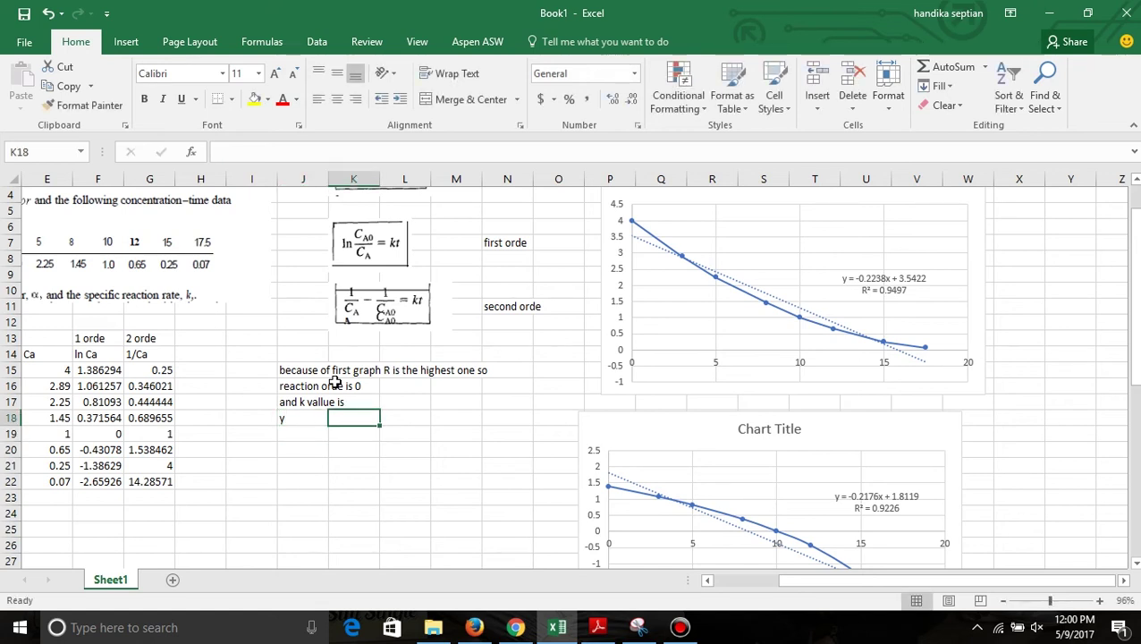
text(=)
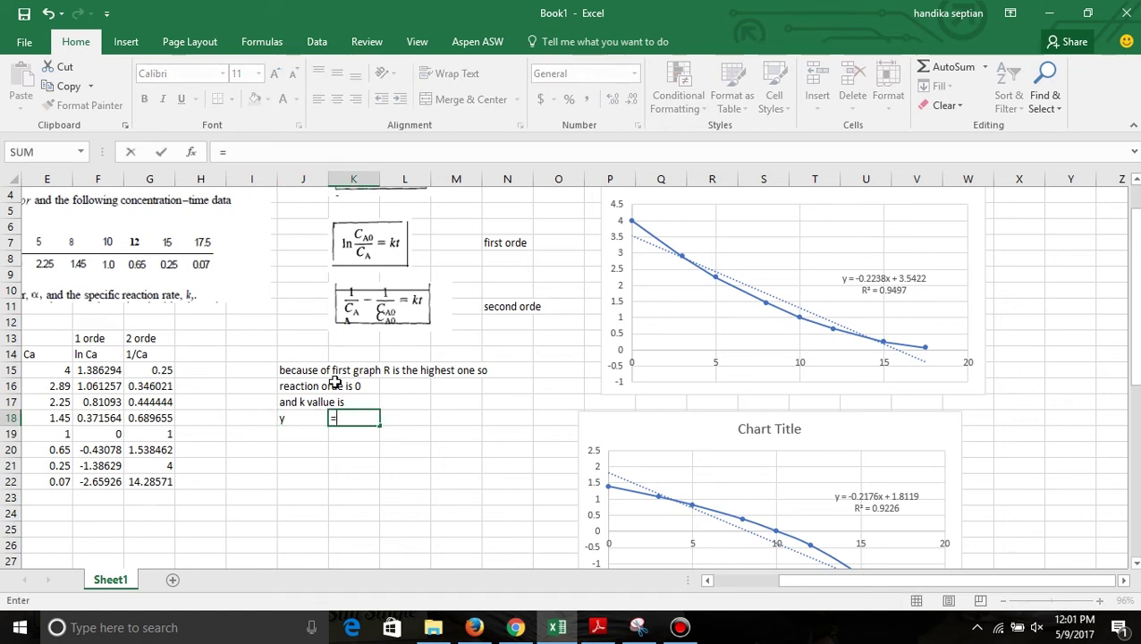
key(Tab)
Step: Try to enter the slope term "-0.2238x" as a single entry in L18
text(-)
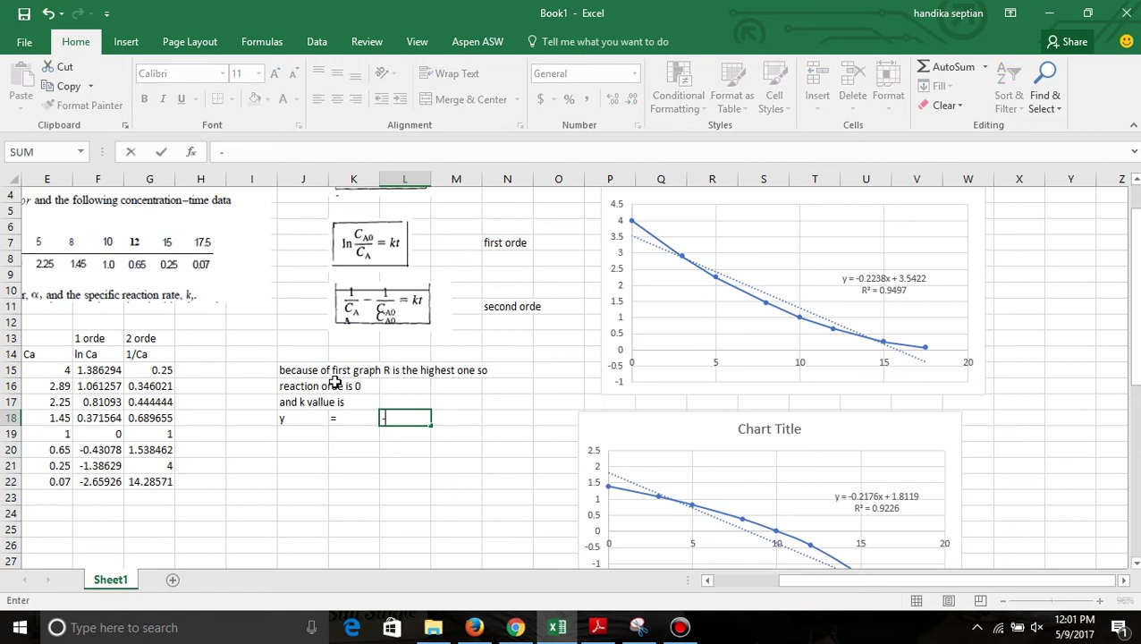
text(0.2238)
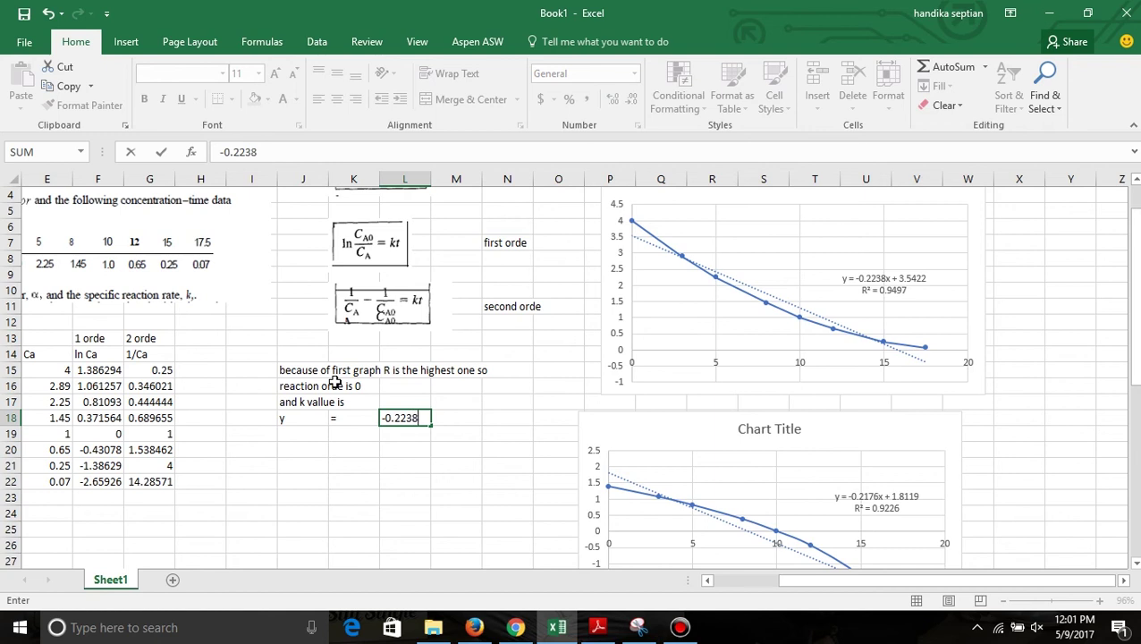
text(x)
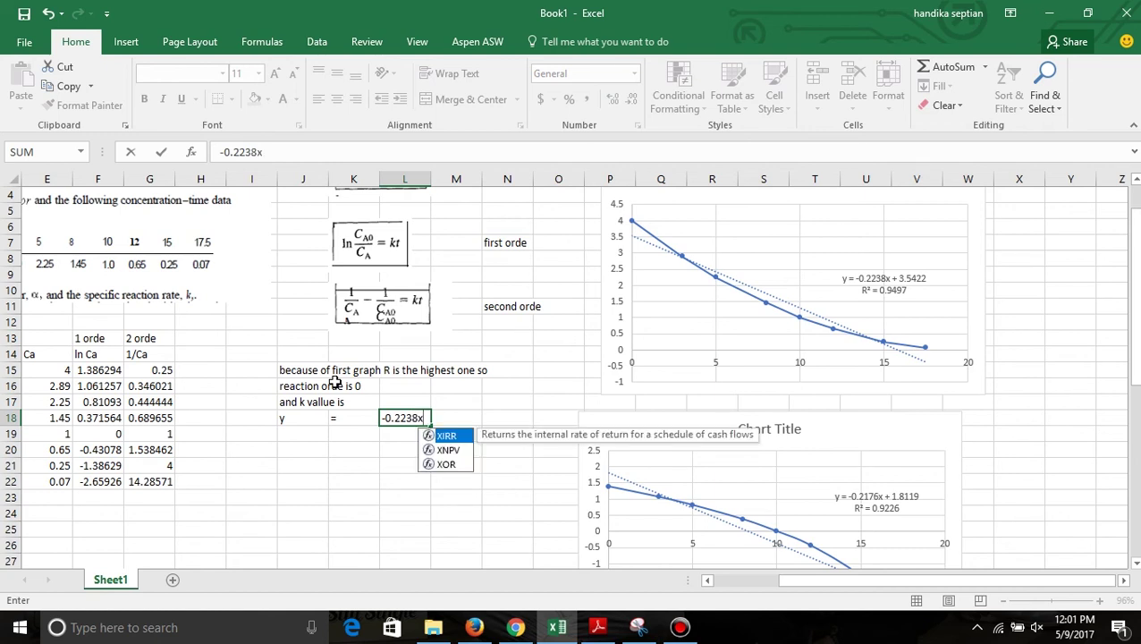
key(Return)
key(Tab)
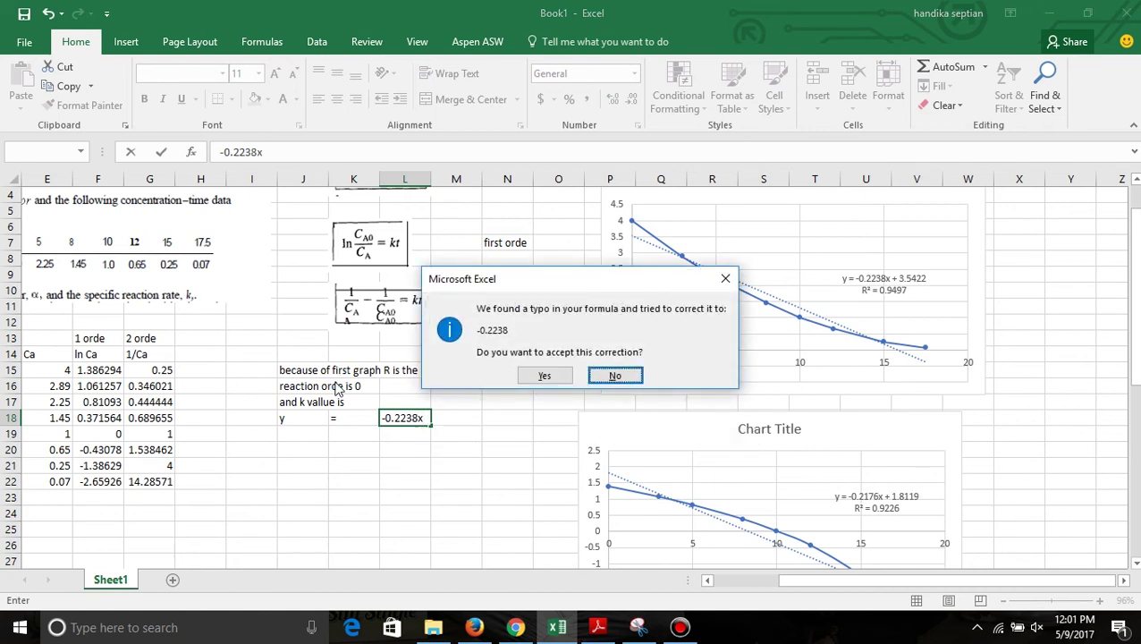
key(Return)
key(Return)
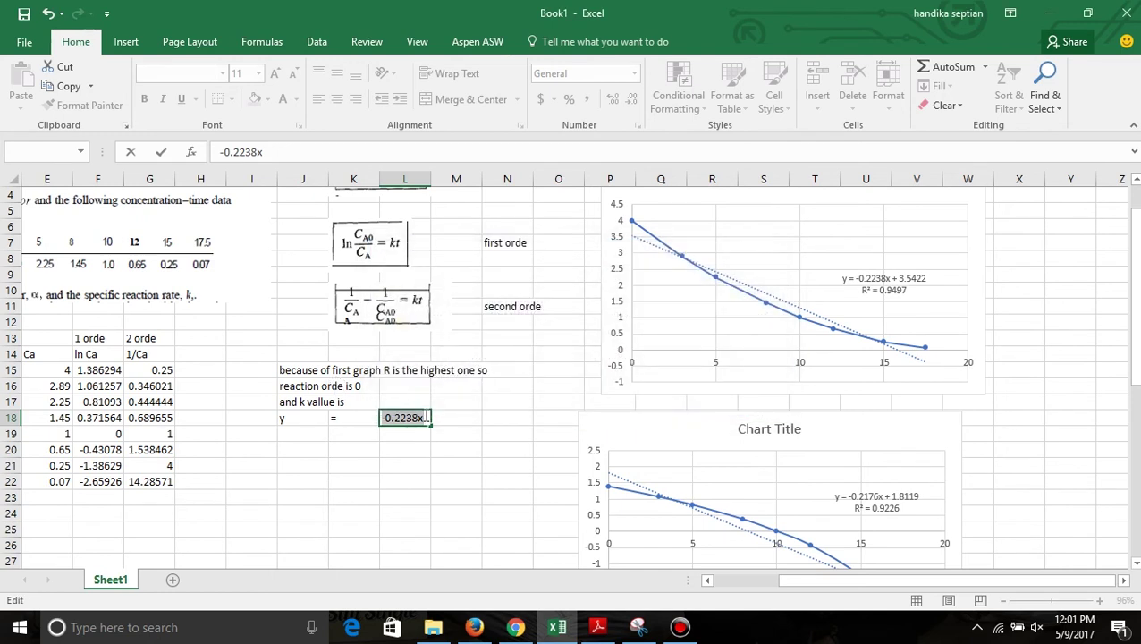
key(BackSpace)
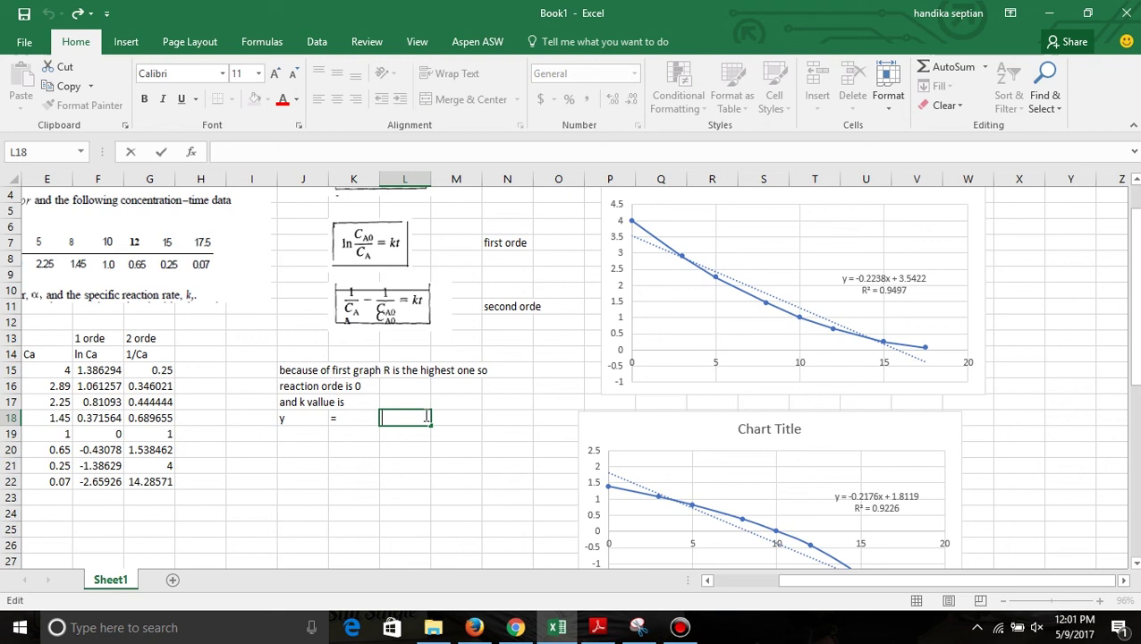
Step: Enter the slope term in separate cells: -0.2238 in L18, "x" in M18 and "+" in N18
text(-0.)
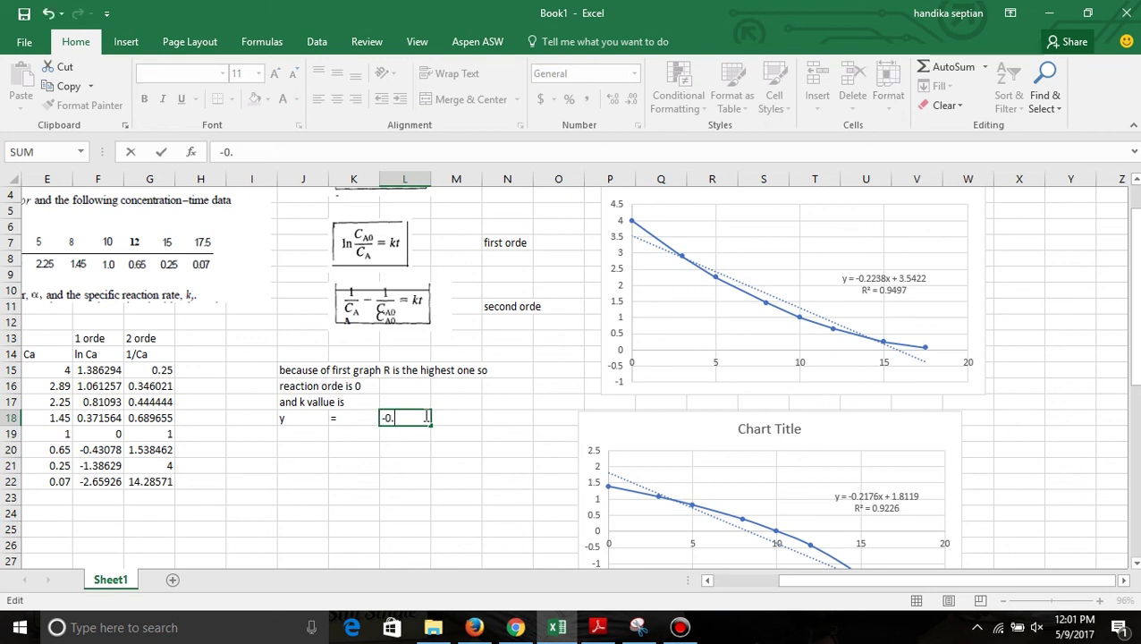
text(2238)
key(Tab)
text(x)
key(Tab)
key(Up)
text(+)
key(Tab)
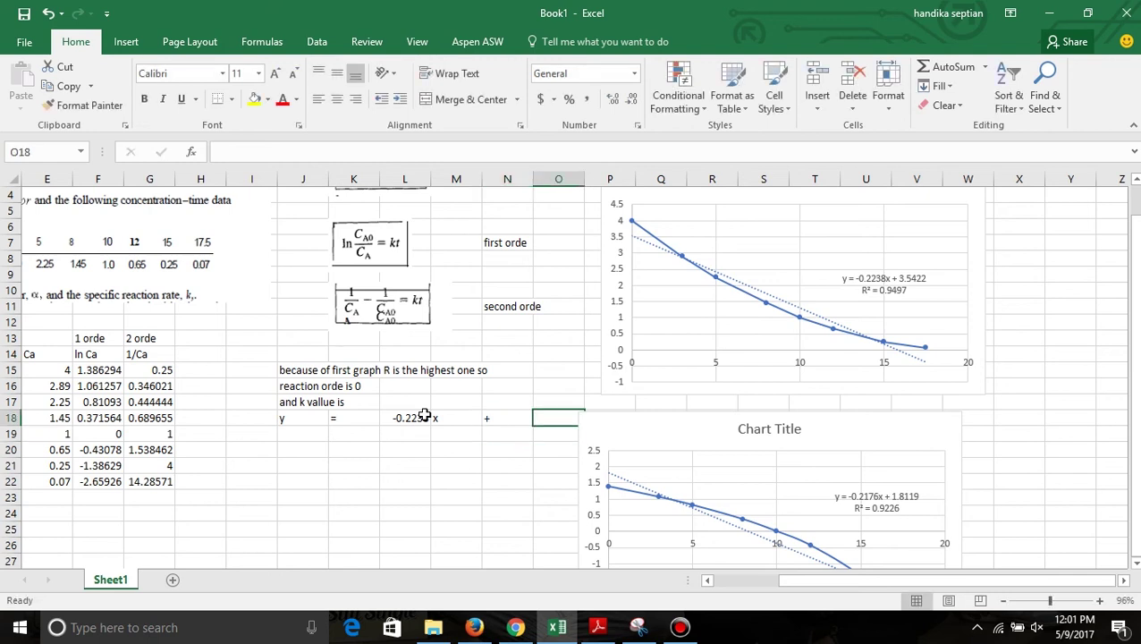
Step: Shift the ln Ca chart clear of column O and enter the intercept 3.5422 in O18
drag(623, 425, 652, 427)
click(543, 427)
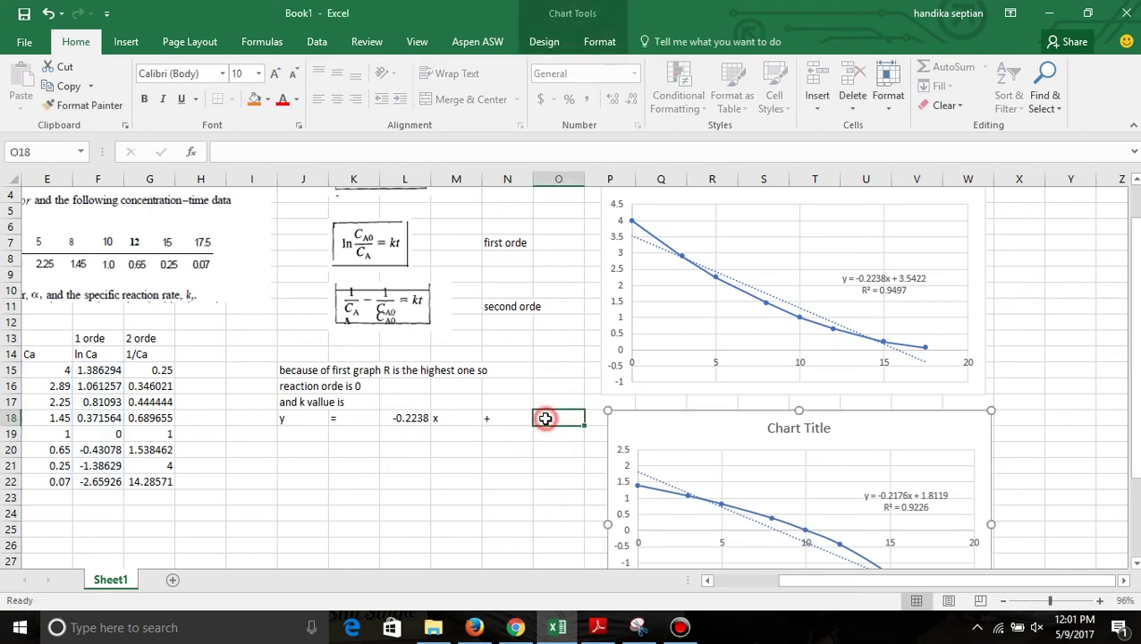
text(3.)
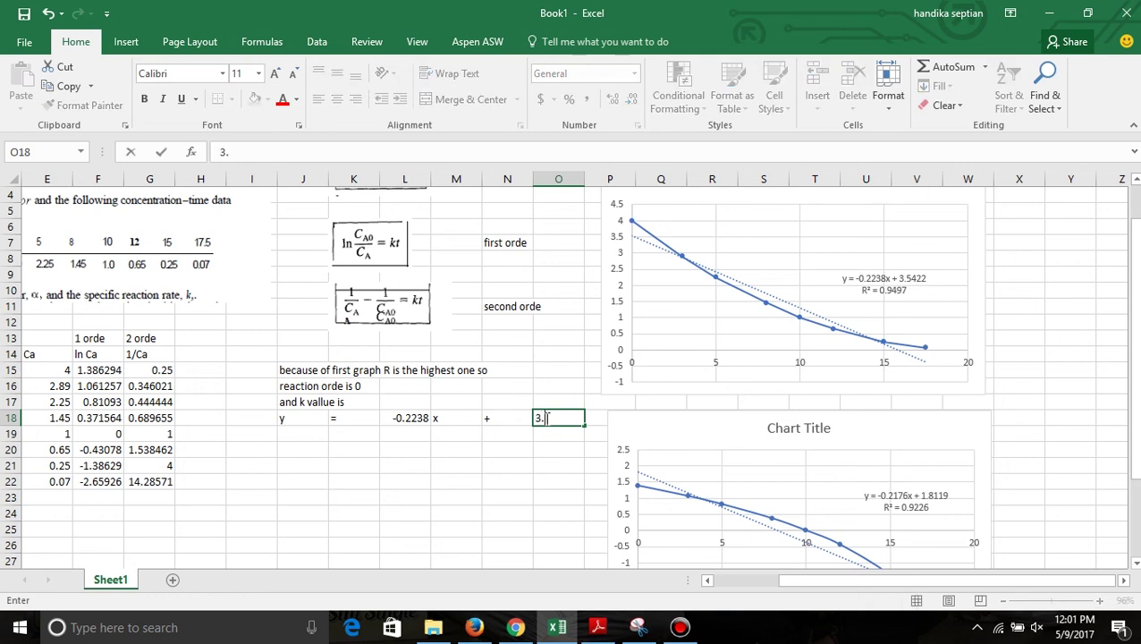
text(5422)
key(Return)
Step: Begin the zero-order equation beneath the trendline equation with "Ca" in J19 and "=" in K19
key(Left)
key(Left)
key(Left)
key(Left)
key(Left)
key(Up)
key(Up)
key(Up)
key(Up)
key(Up)
key(Up)
key(Up)
key(Up)
key(Up)
key(Up)
key(Up)
key(Up)
key(Up)
key(Up)
key(Up)
key(Up)
key(Up)
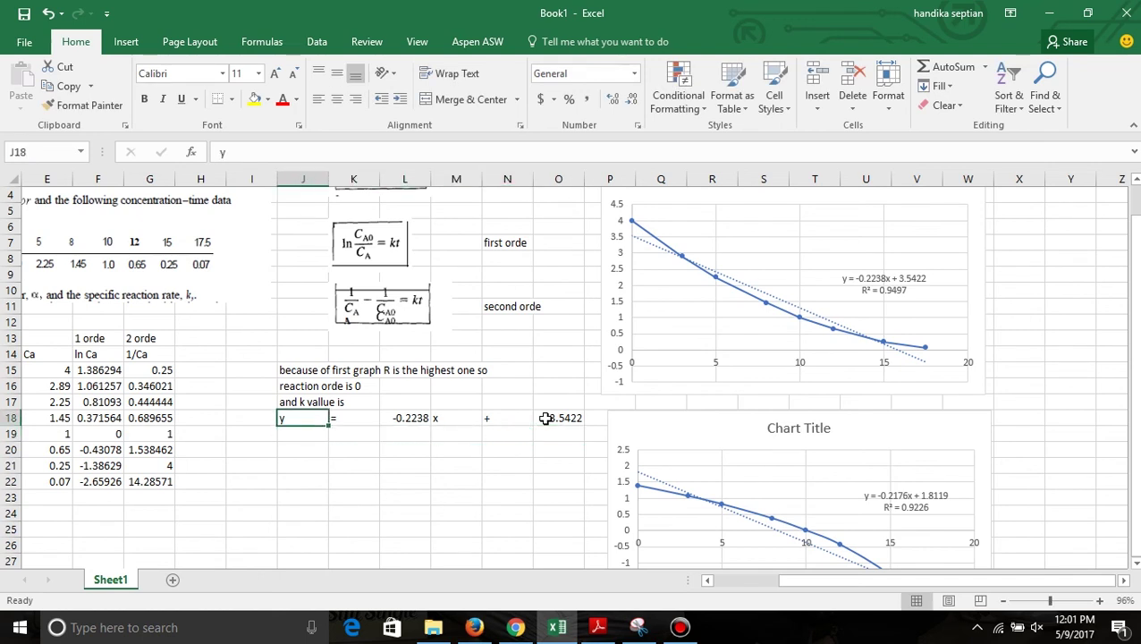
key(Down)
key(Down)
key(Down)
key(Down)
key(Down)
key(Down)
key(Down)
key(Down)
key(Down)
key(Down)
key(Down)
key(Down)
key(Down)
key(Down)
key(Down)
key(Down)
key(Down)
key(Down)
key(Down)
key(Up)
key(Up)
text(Ca)
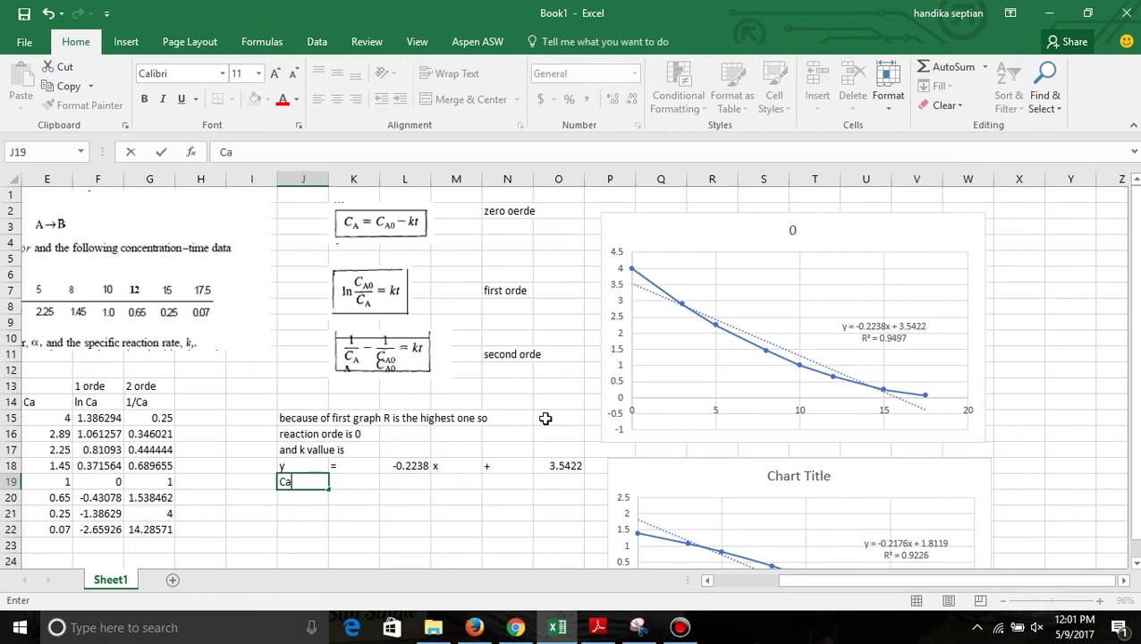
key(Tab)
text(=)
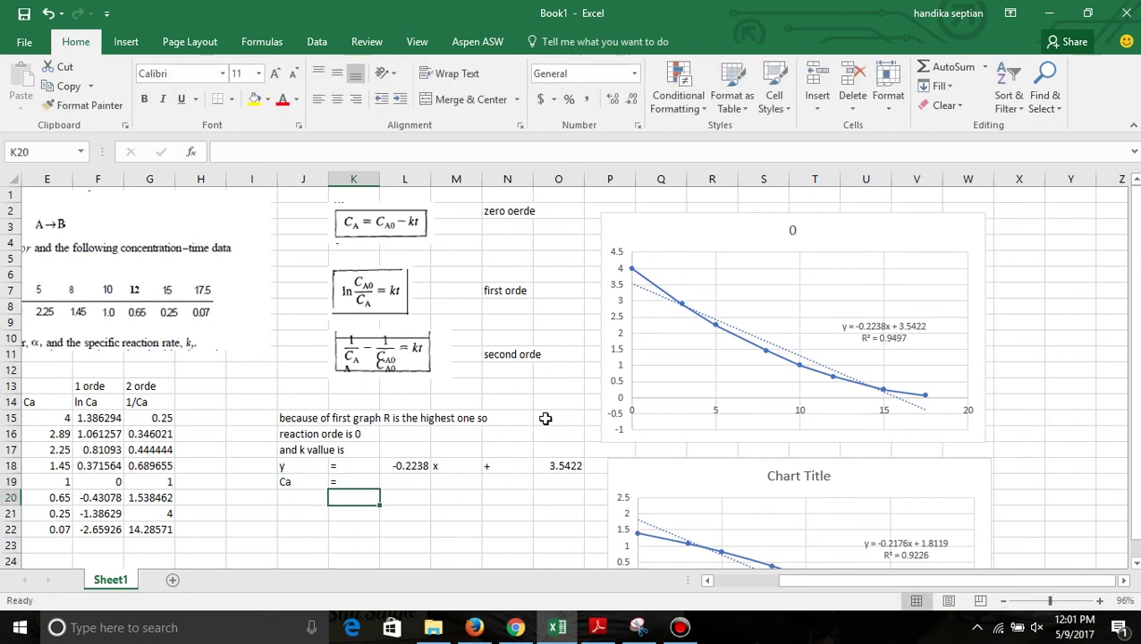
key(Tab)
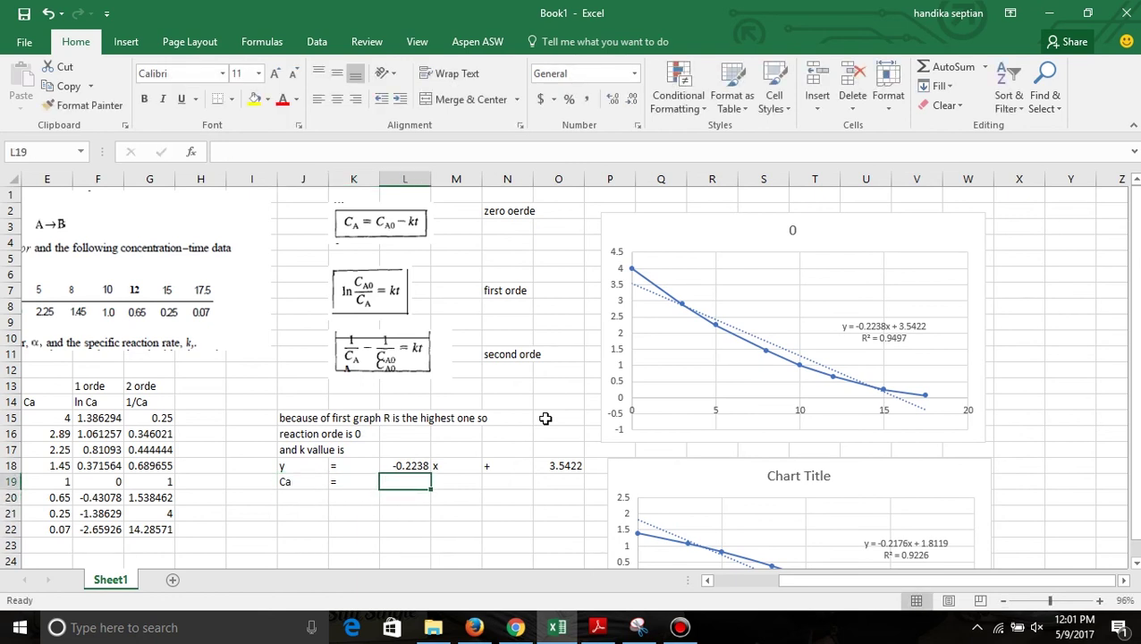
Step: Enter the rate term in L19 as text, prefixed with a hash sign: "#-kt"
text(-kt)
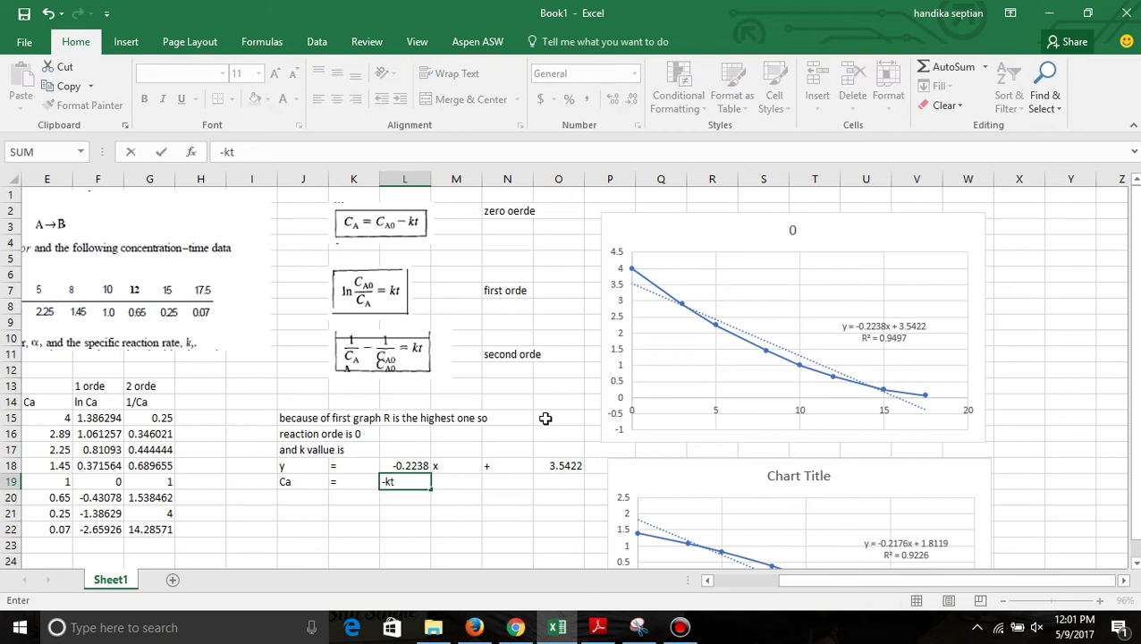
key(Return)
key(Up)
key(F2)
text(-)
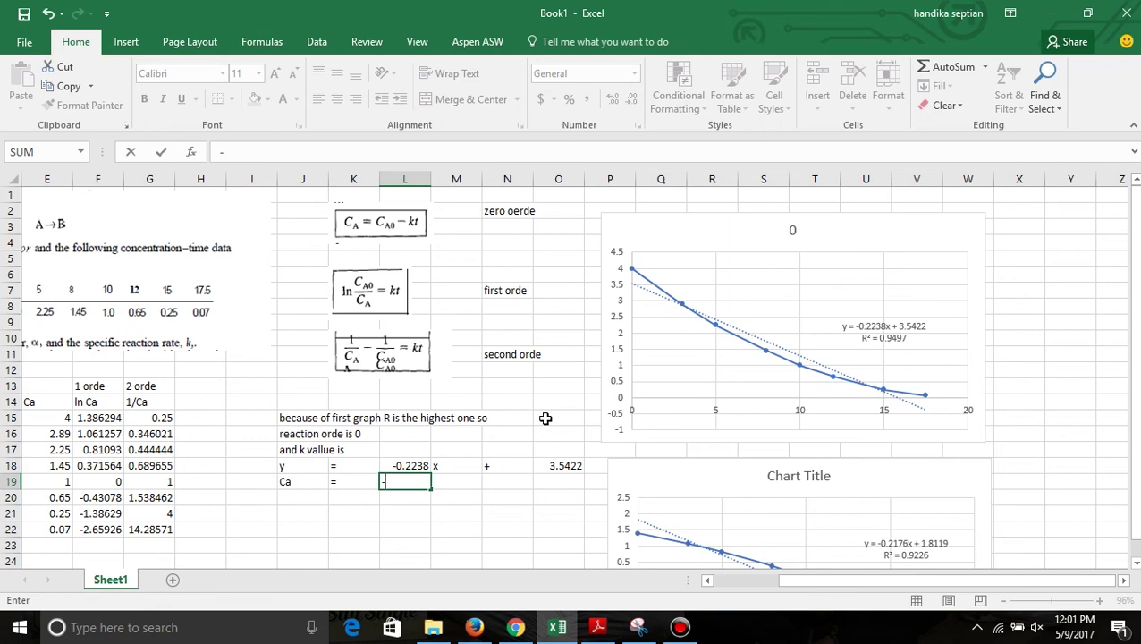
text(kt)
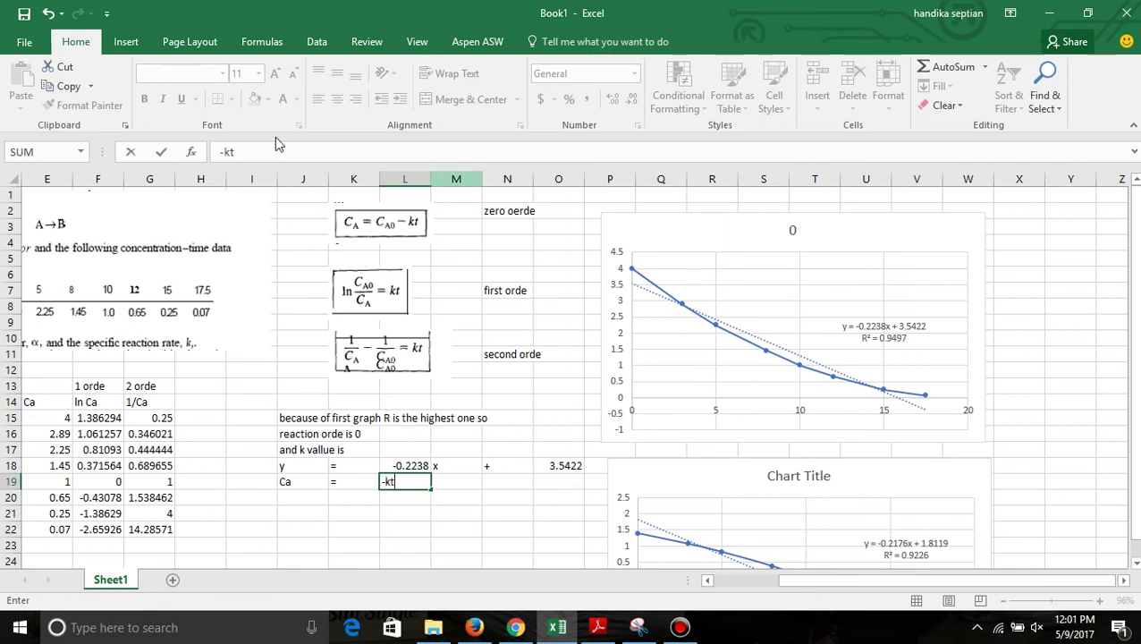
click(219, 153)
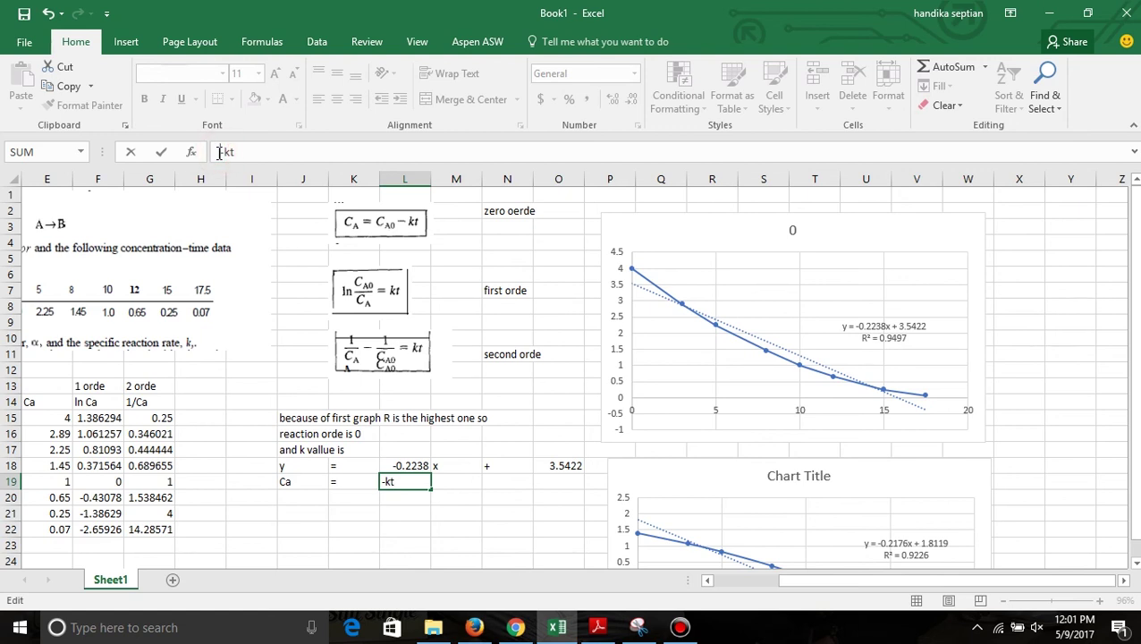
text(#)
key(Tab)
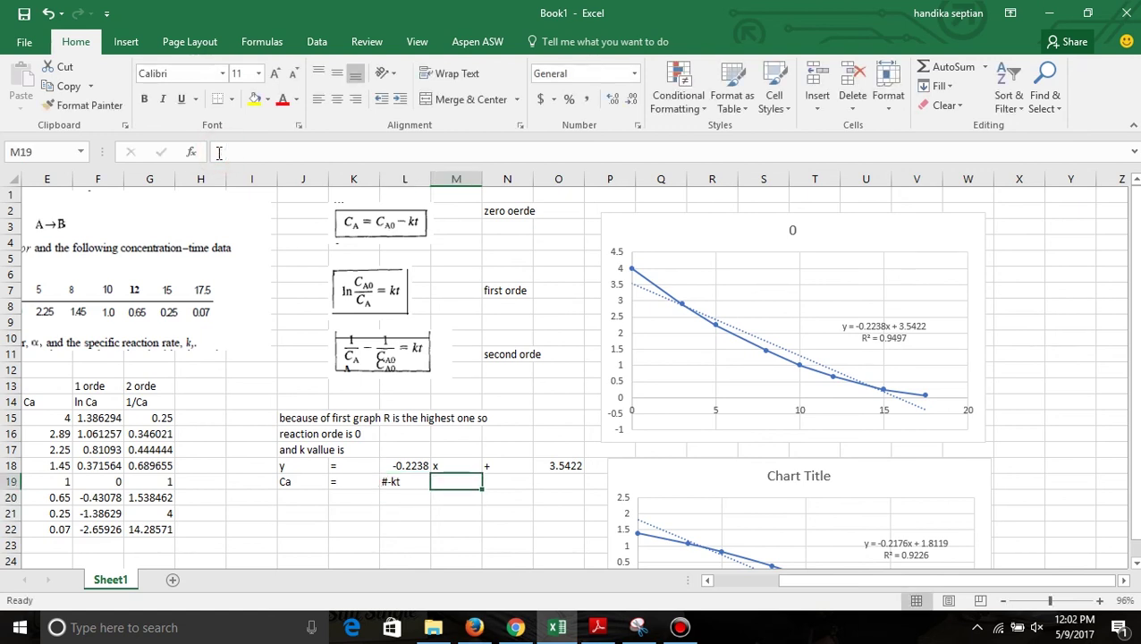
Step: Shorten the entry in L19 to "#-k" and enter "t" separately in M19
key(Right)
key(Left)
key(Left)
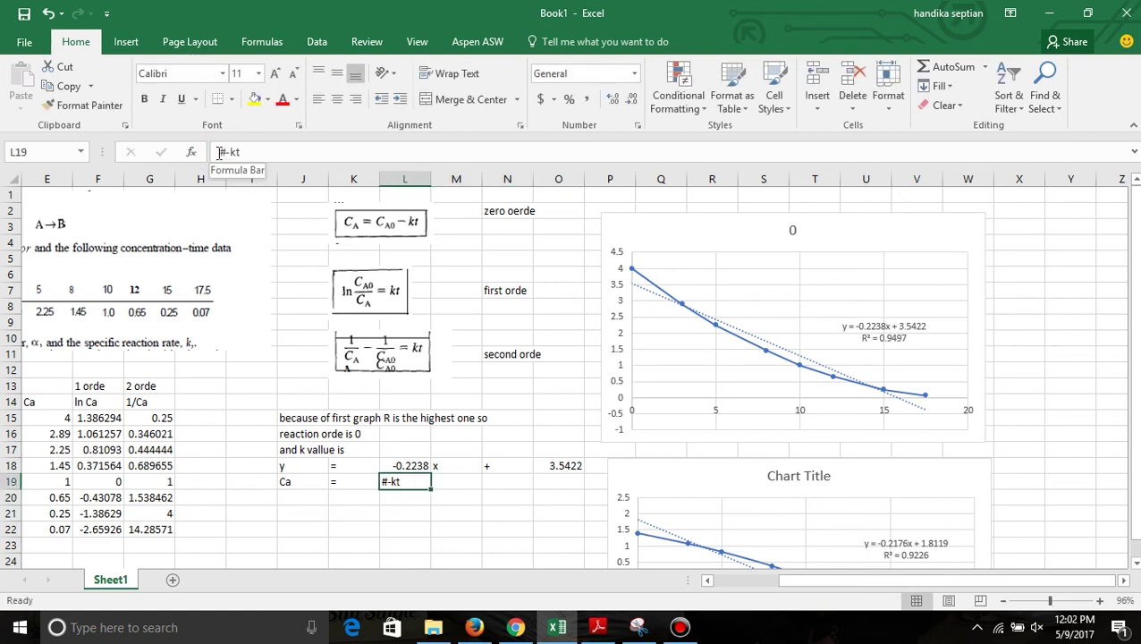
click(251, 149)
key(BackSpace)
key(Tab)
text(t)
key(Return)
Step: Complete the zero-order equation with "+" in N19 and "Cao" in O19
key(Right)
key(Up)
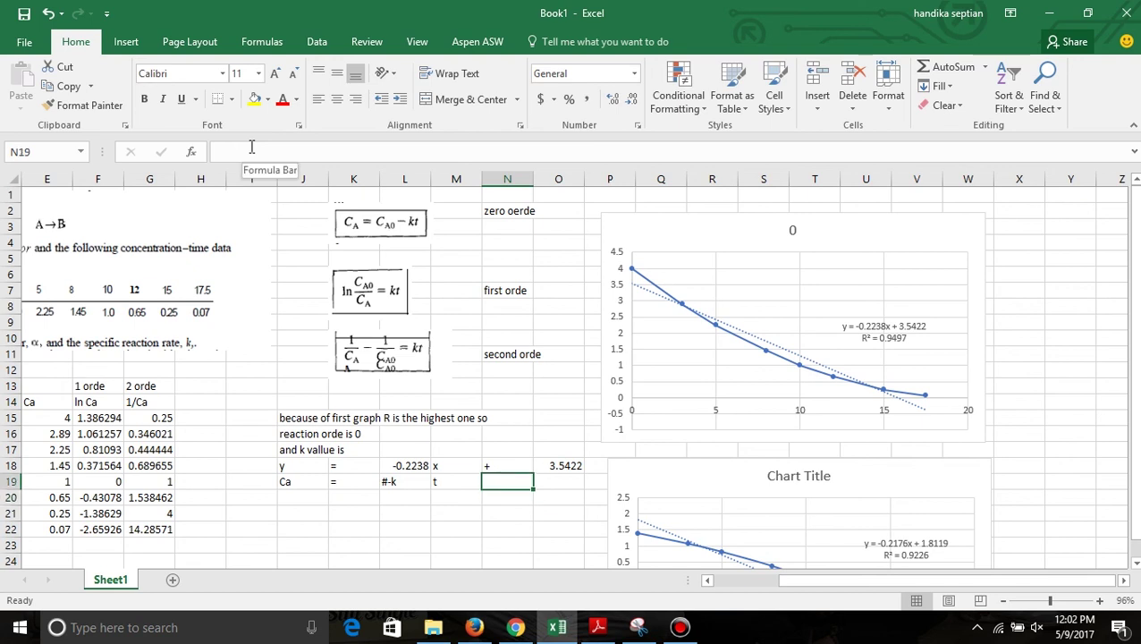
text(+)
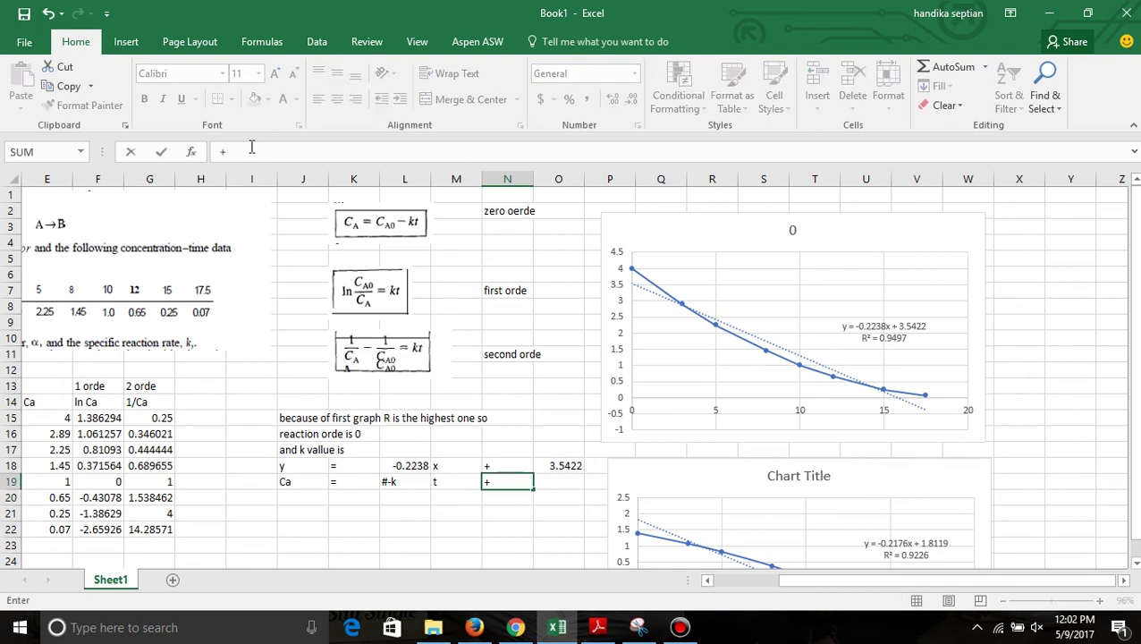
key(Tab)
text(C)
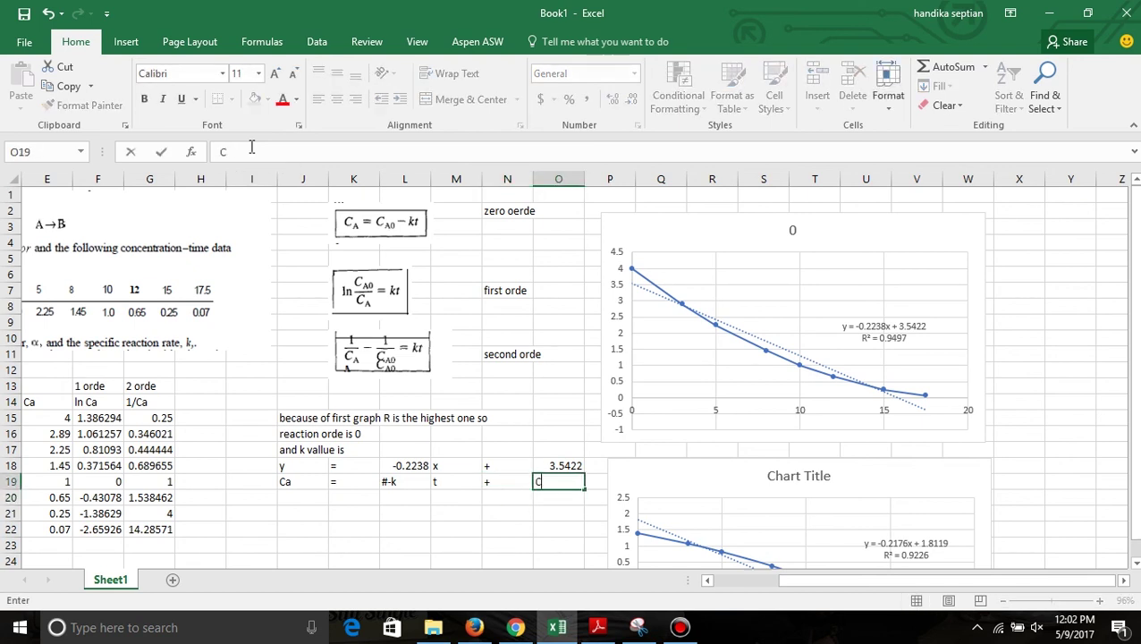
text(ao)
key(Return)
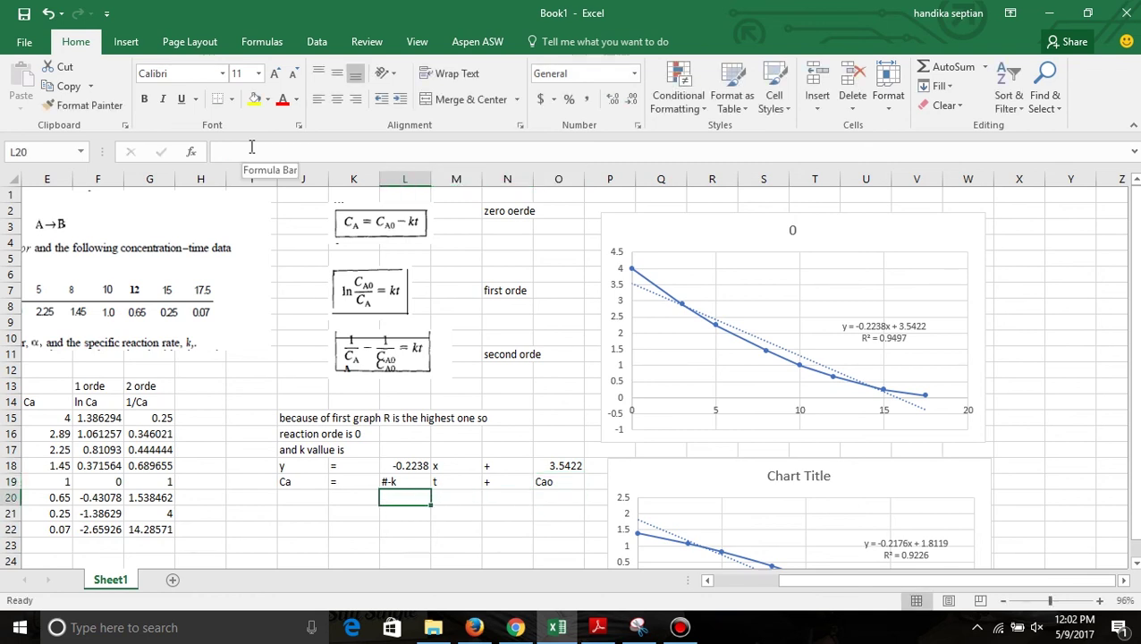
Step: Enter the rate constant result across J21:M21 as "so", "k", "=" and 0.2238
key(Down)
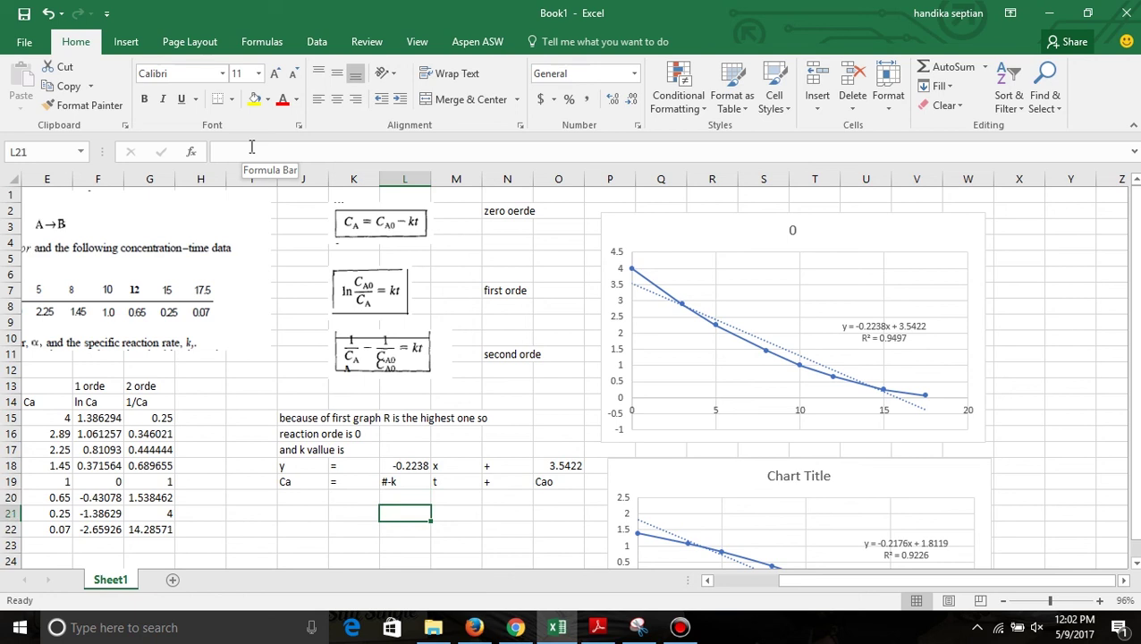
key(Left)
key(Left)
text(so)
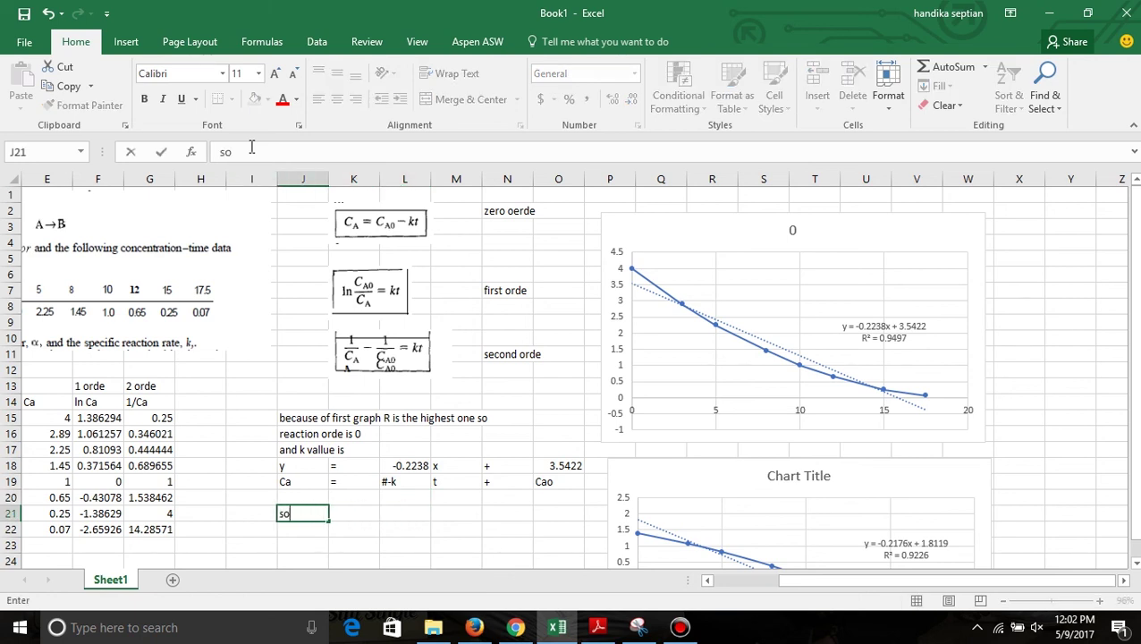
key(Tab)
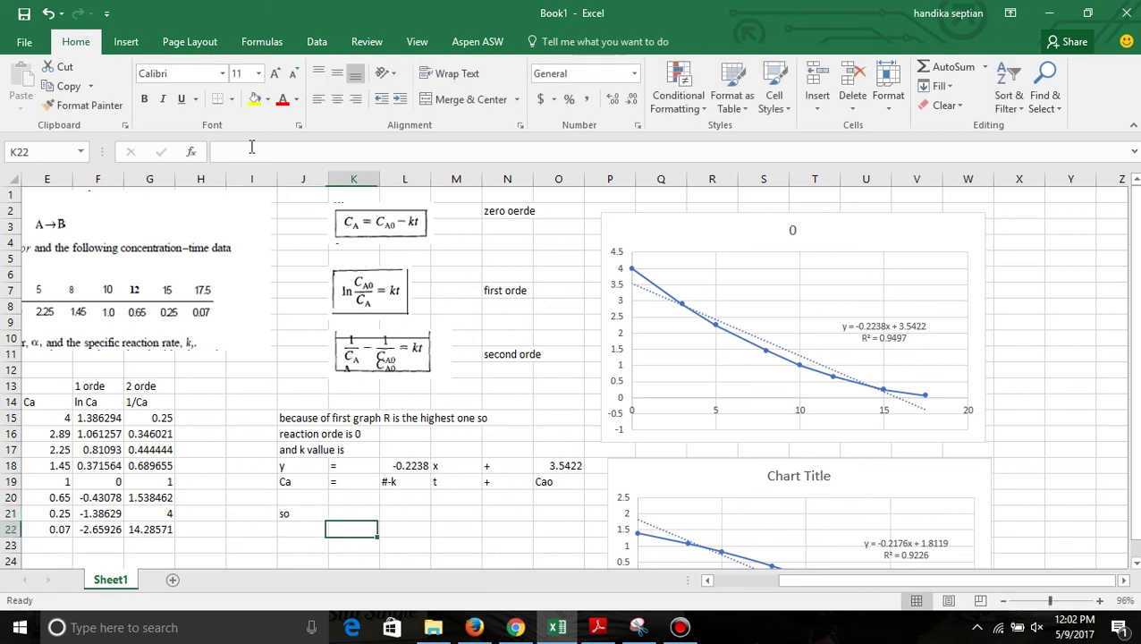
text(k)
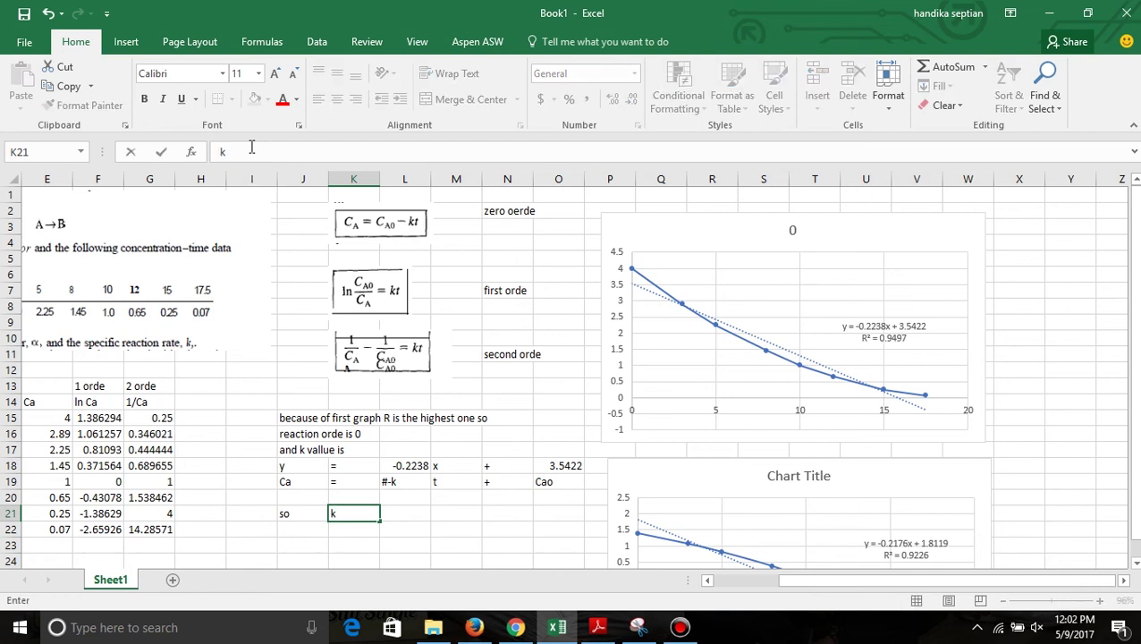
key(Tab)
text(=)
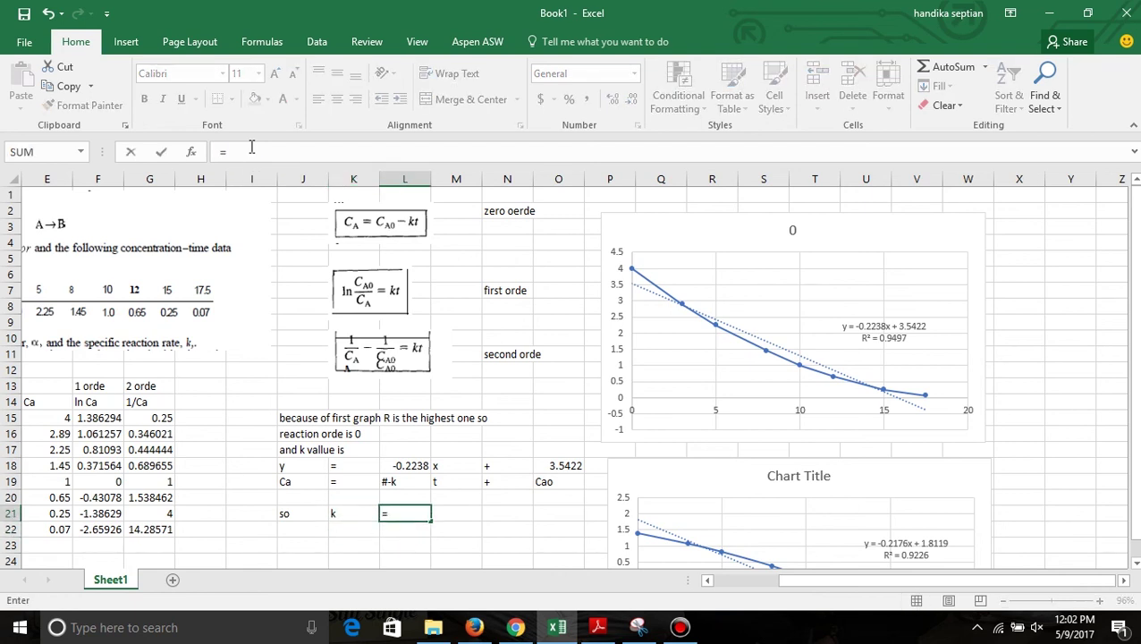
key(Tab)
text(0.)
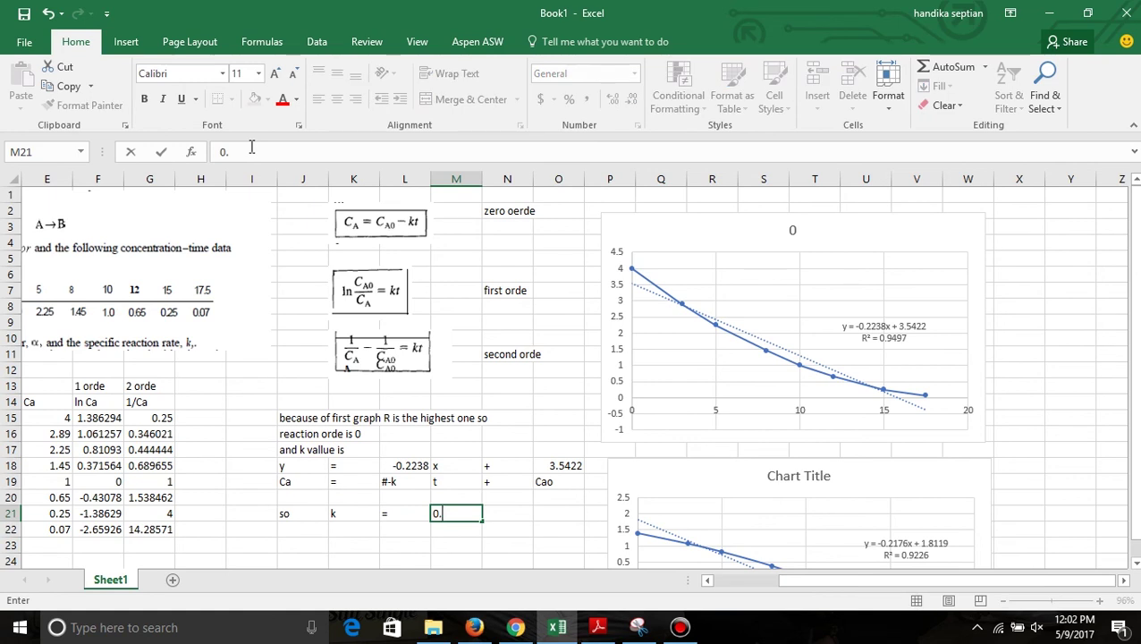
text(2238)
key(Return)
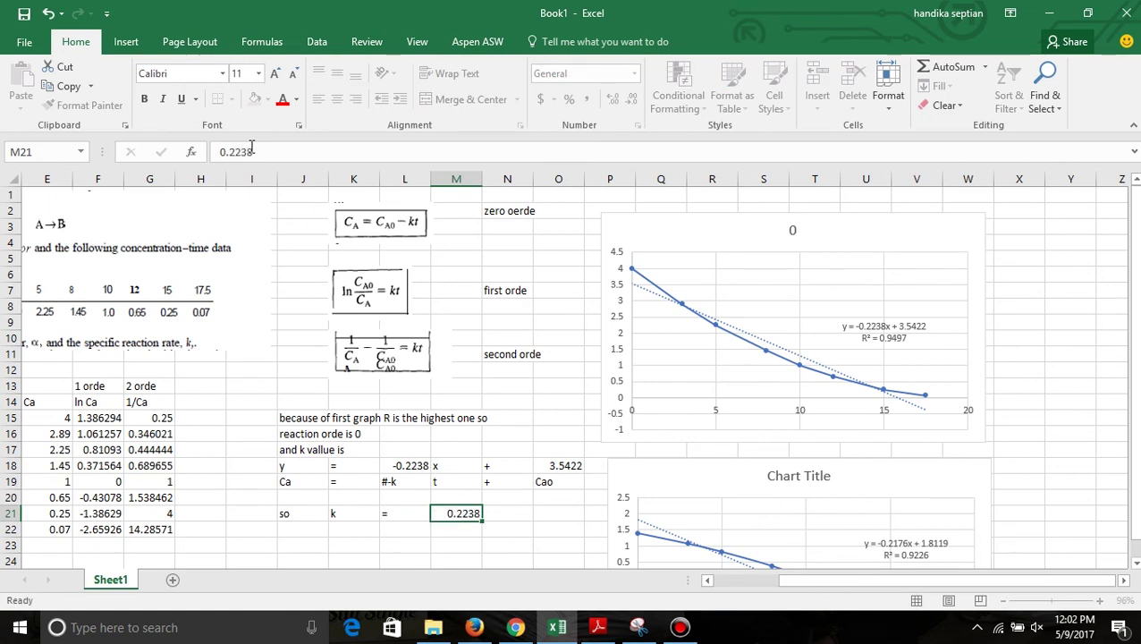
Step: Highlight the k value in M21 with a yellow fill
key(Up)
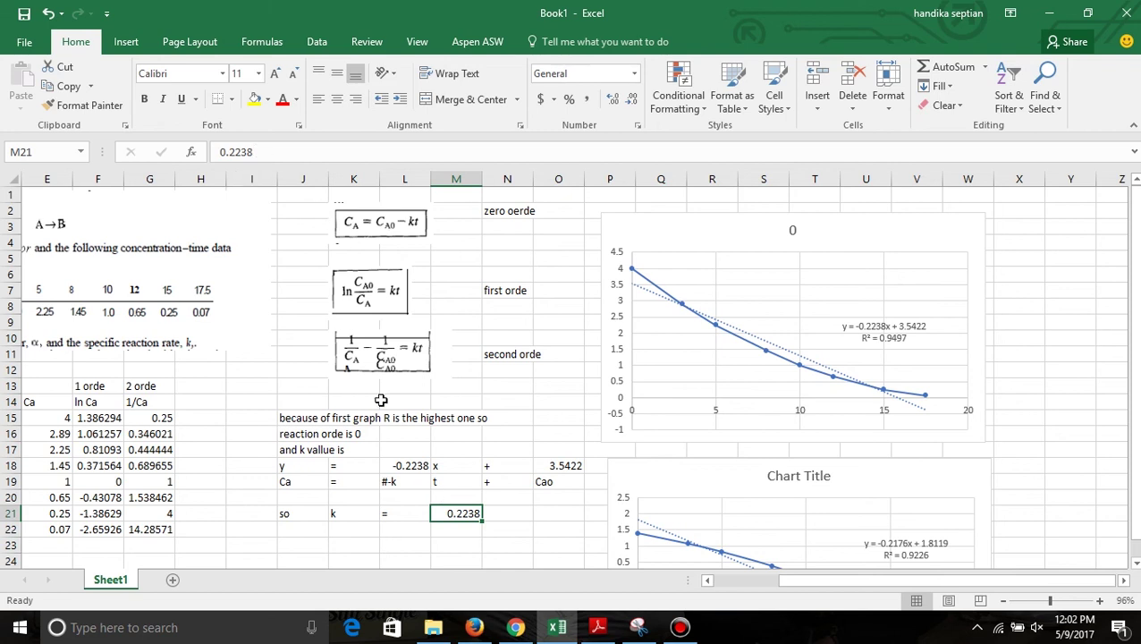
click(255, 99)
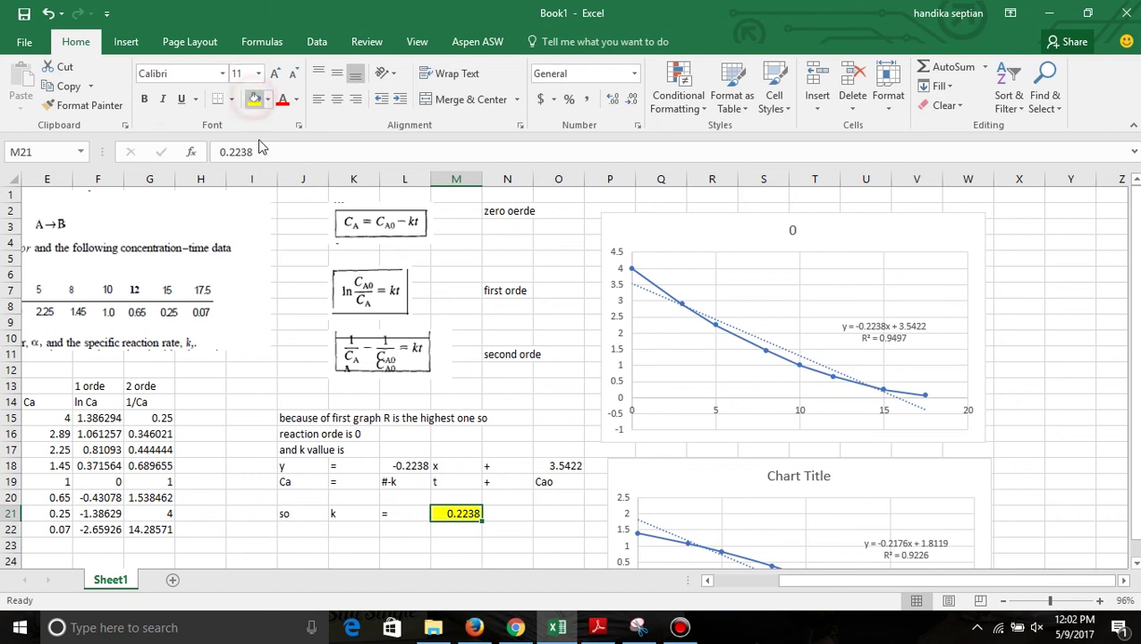
click(361, 529)
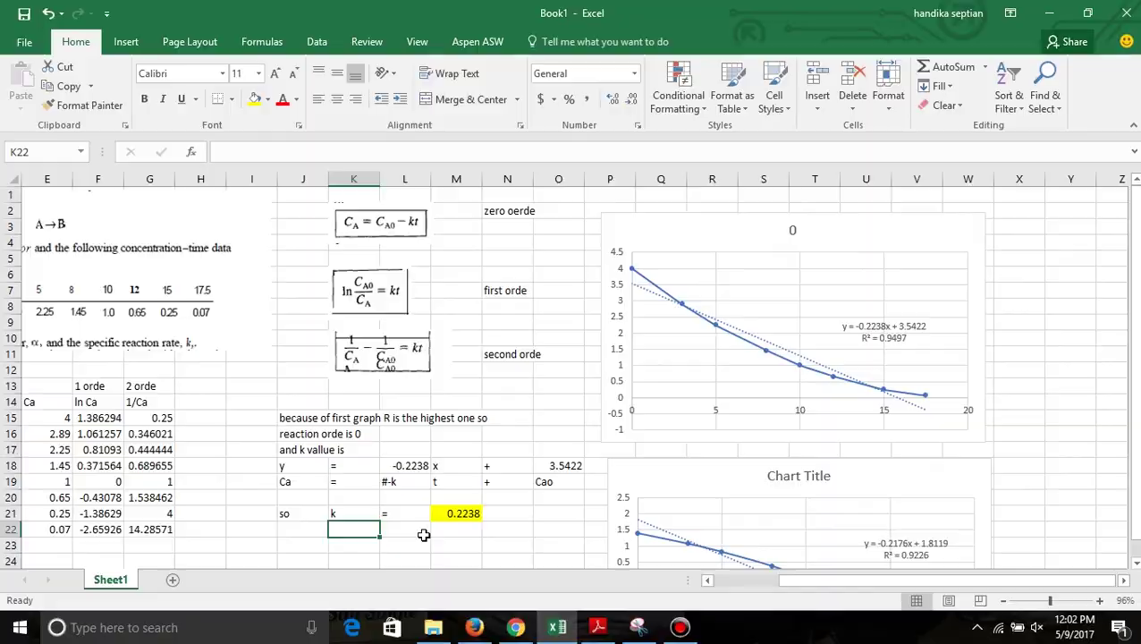